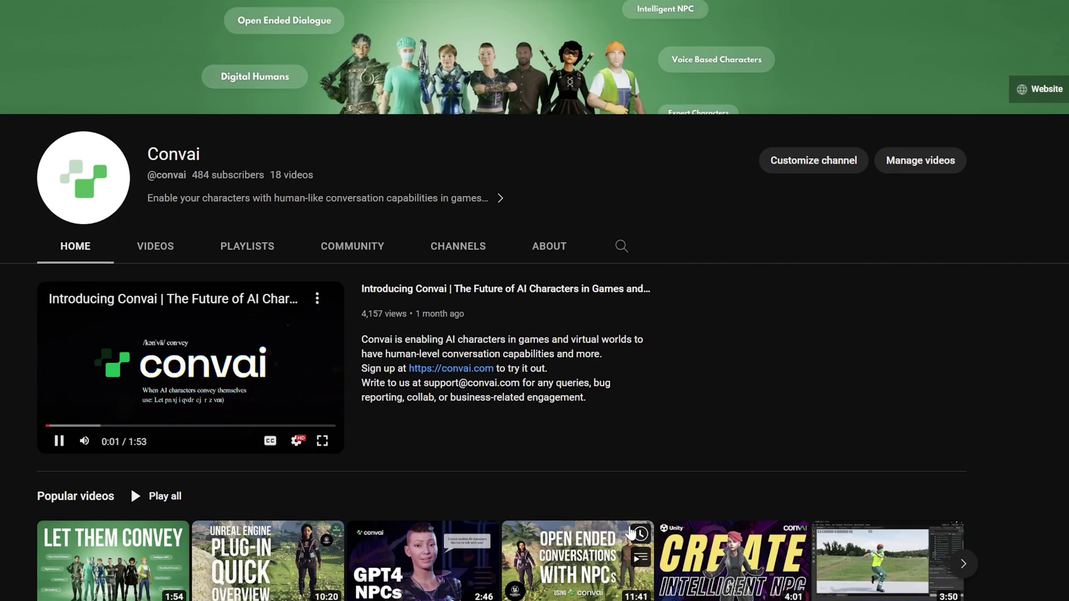
Scroll to Convai Unity Integration and open the 'Create AI Characters in Unity' tutorial.
scroll(629, 530, down, 10)
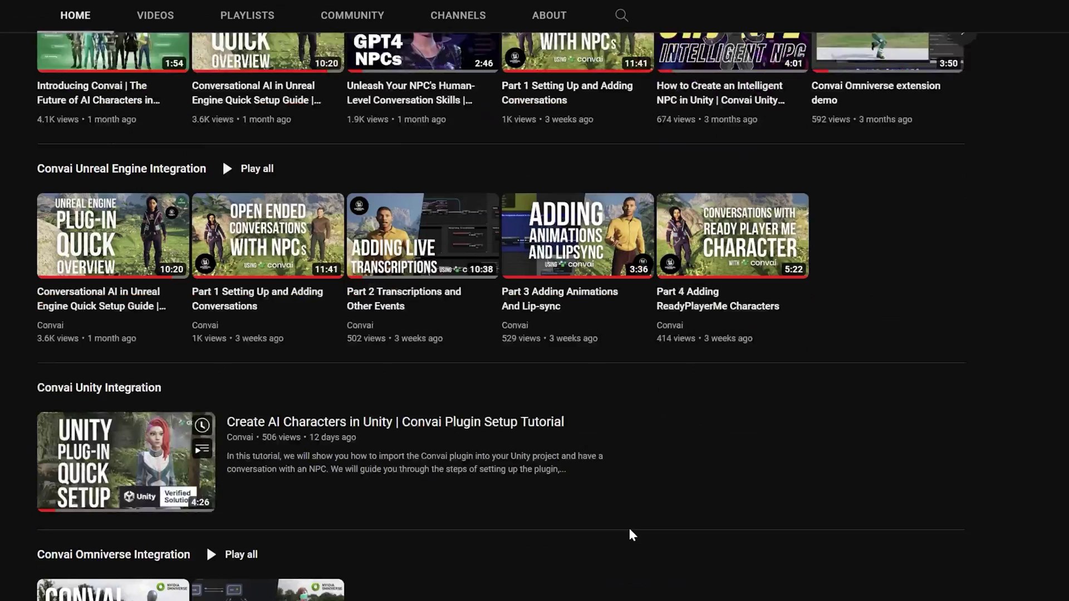
click(125, 415)
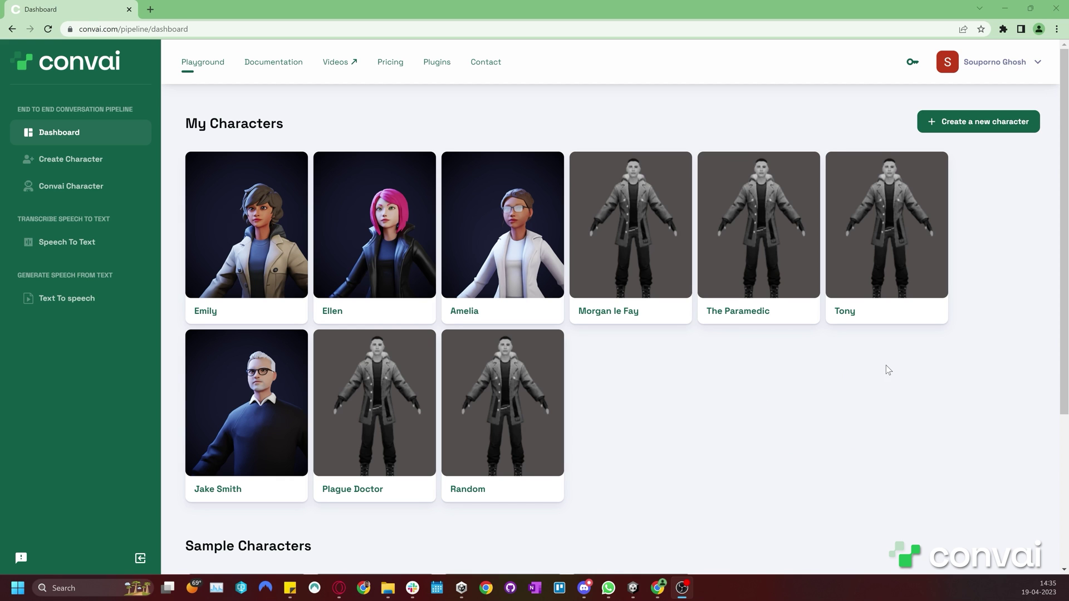
Start a new character named Tony and choose the High quality US Masculine Voice.
click(1013, 129)
click(410, 174)
text(Tony)
key(Tab)
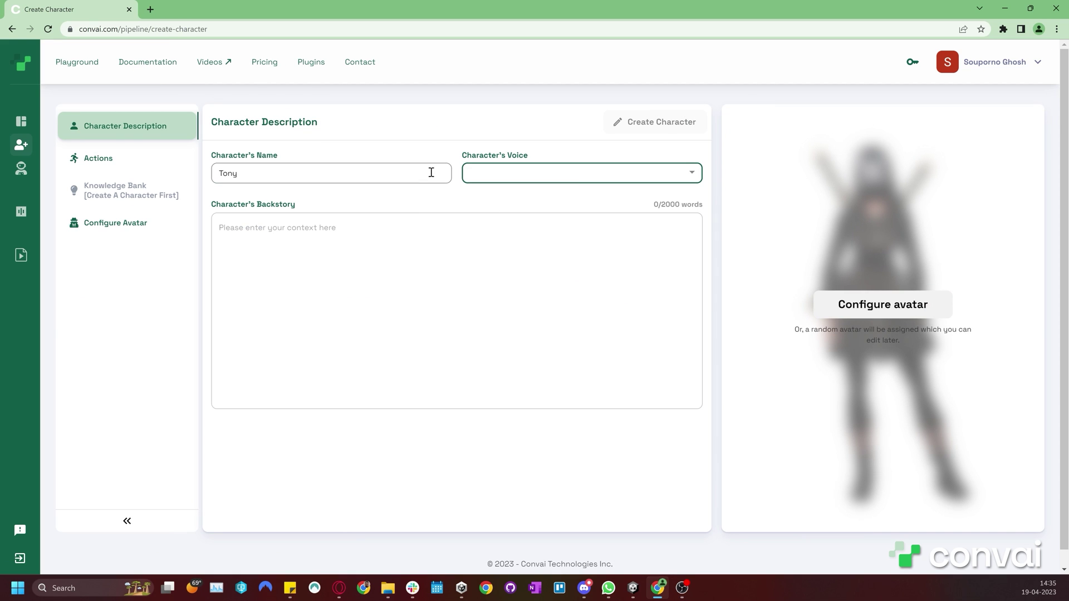
key(Down)
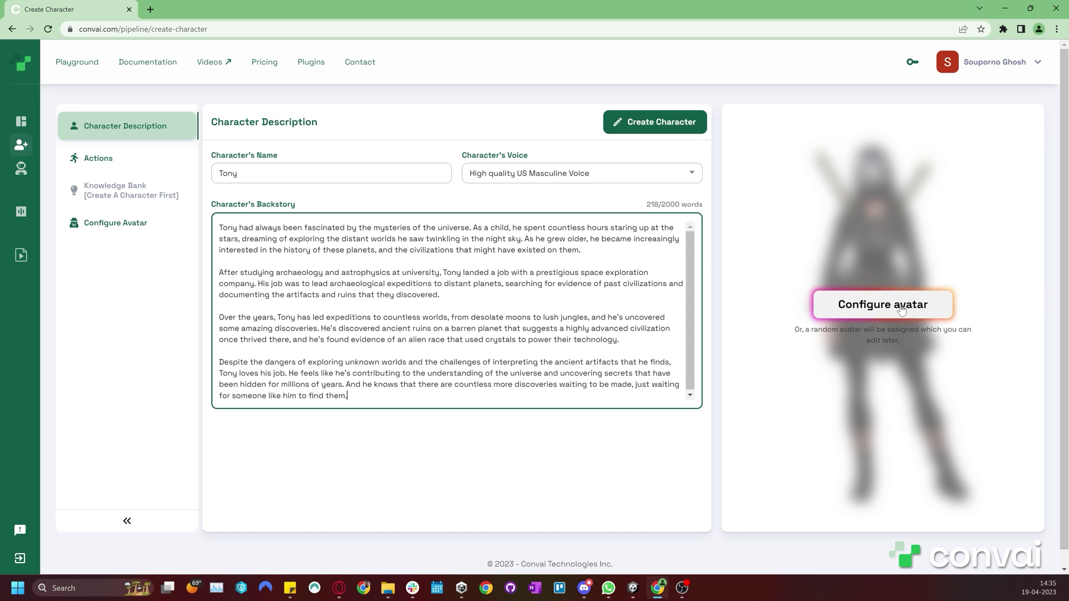
Give Tony the bearded, bespectacled avatar with the Dune outfit, then create the character.
click(883, 304)
scroll(501, 332, down, 1)
click(345, 328)
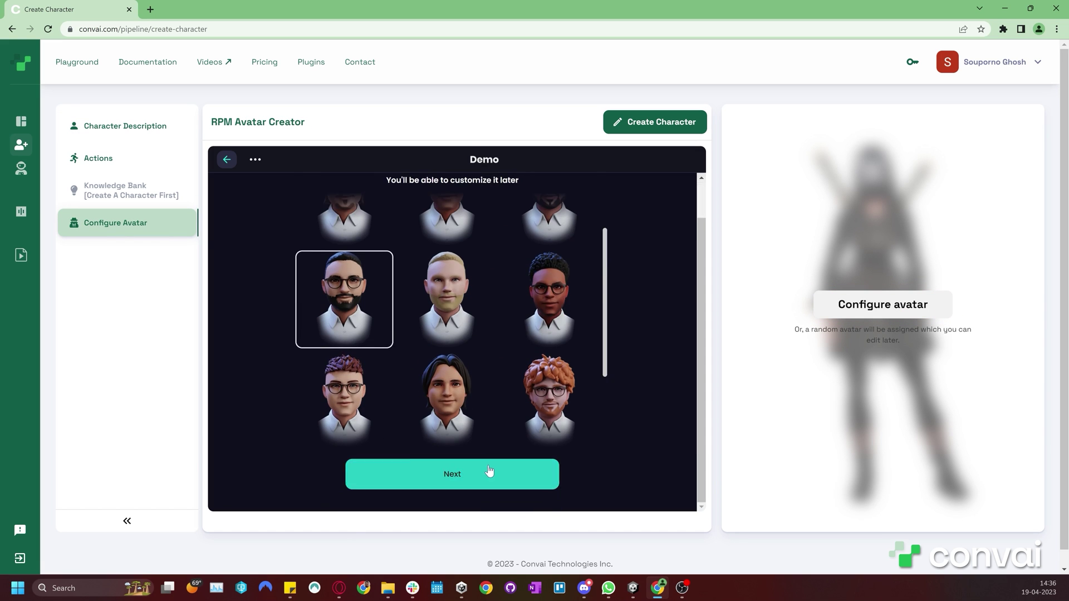
click(489, 473)
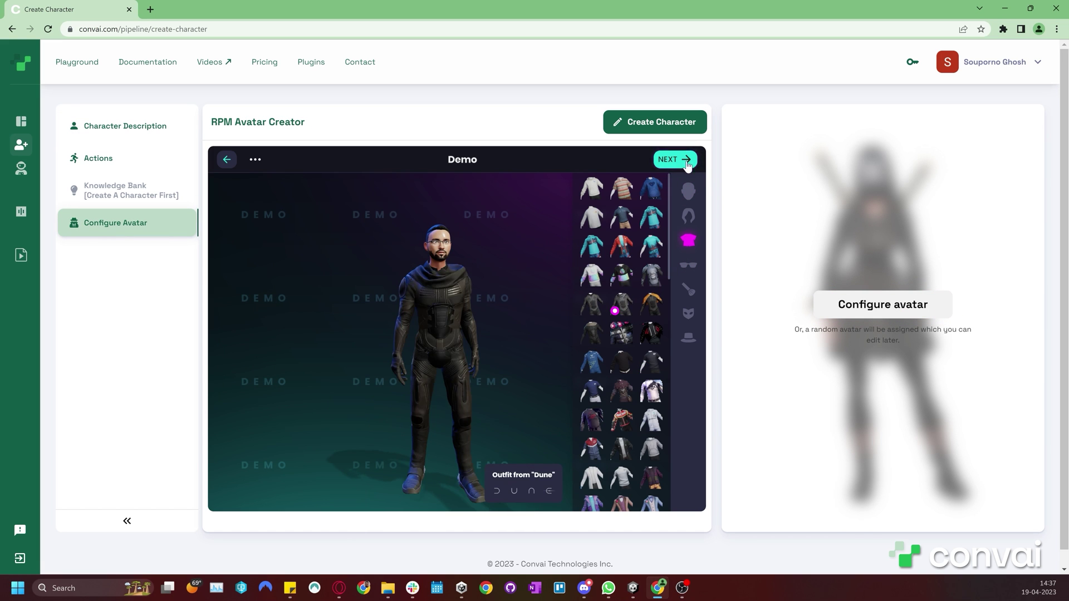
click(674, 159)
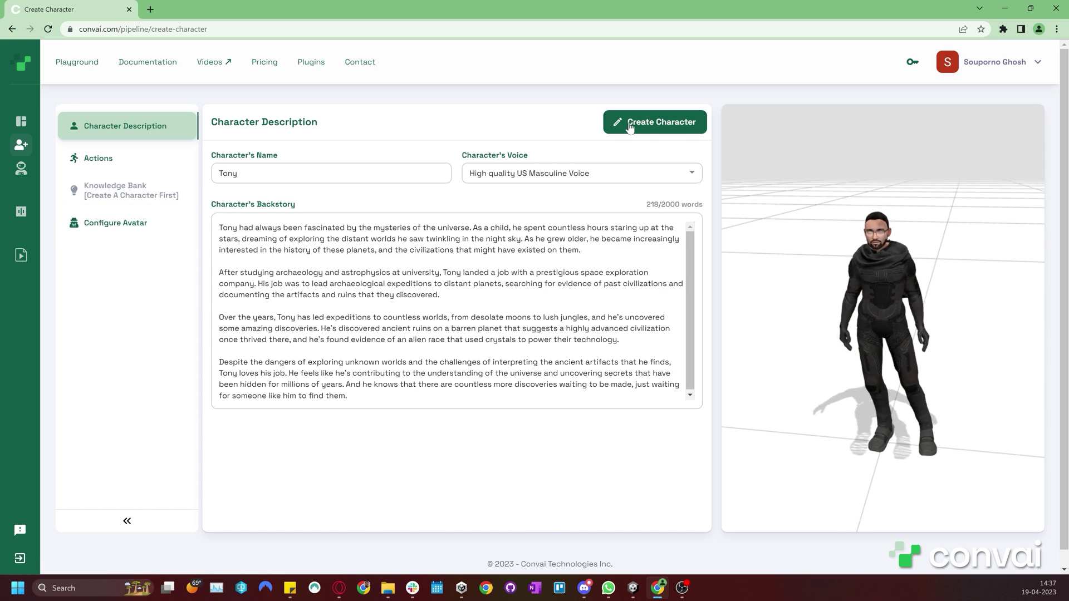
click(635, 120)
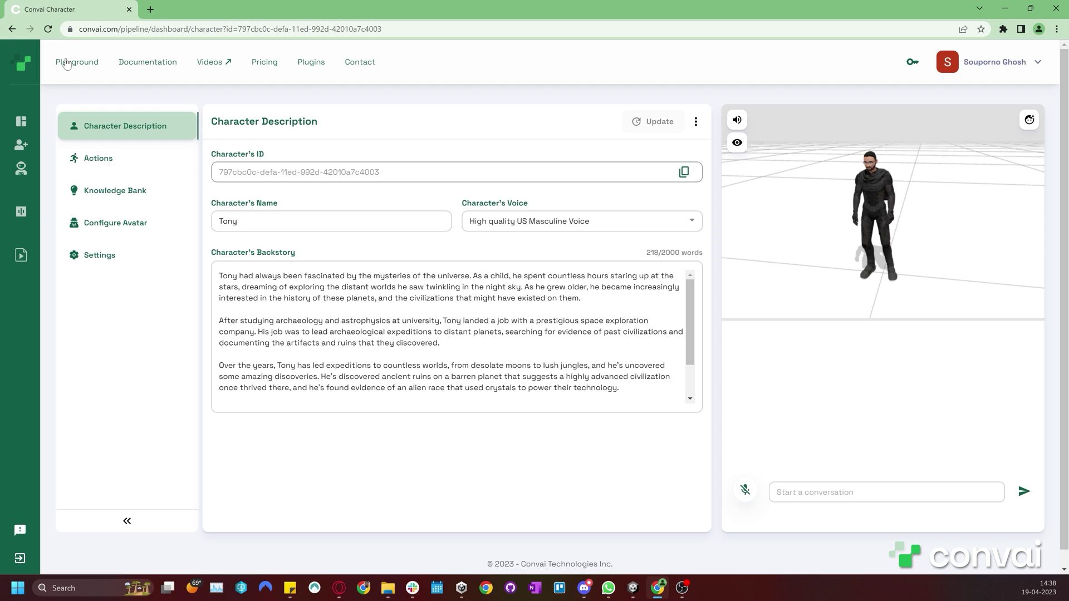
click(21, 121)
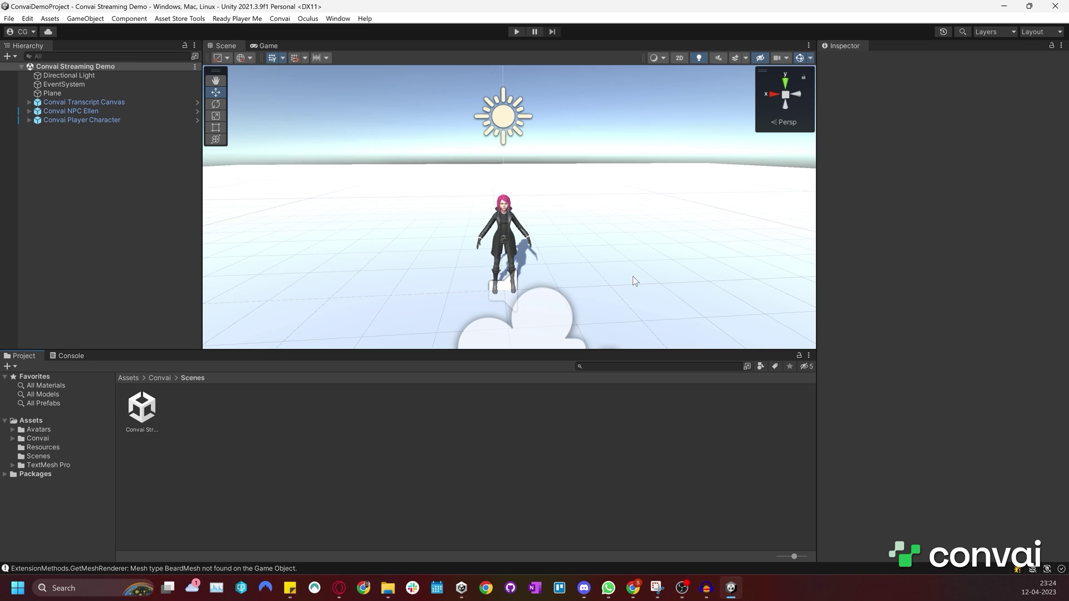
Create a new untitled scene from the Convai Scene template.
click(9, 18)
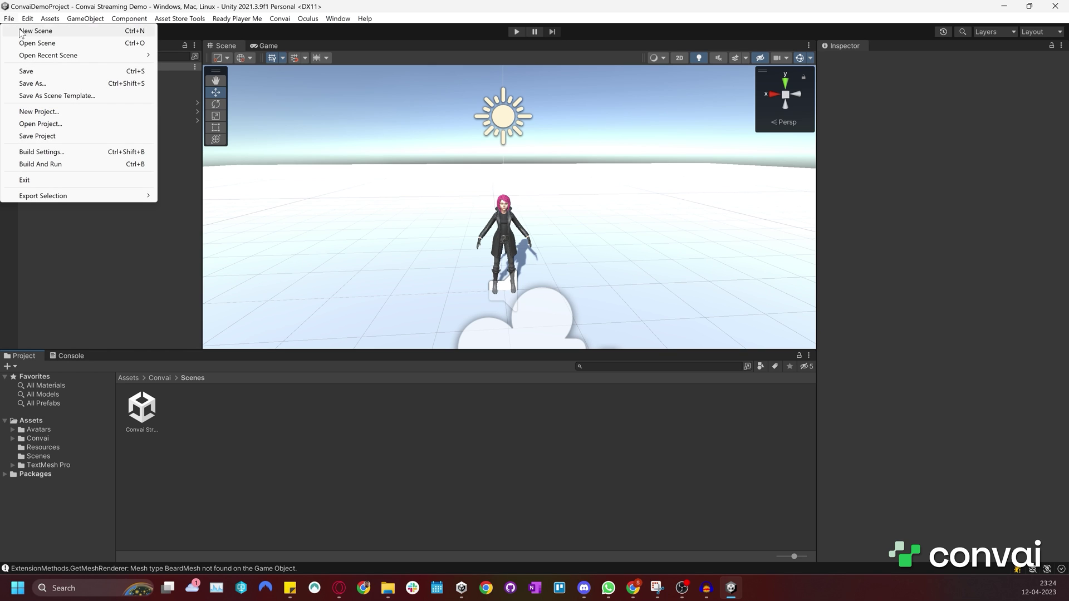
click(36, 31)
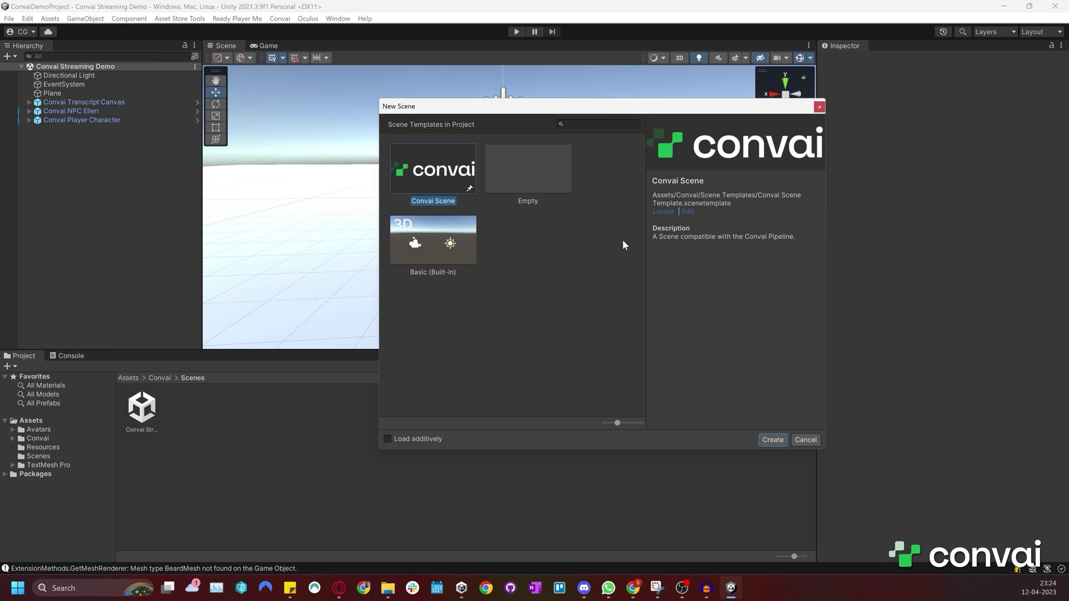
click(787, 445)
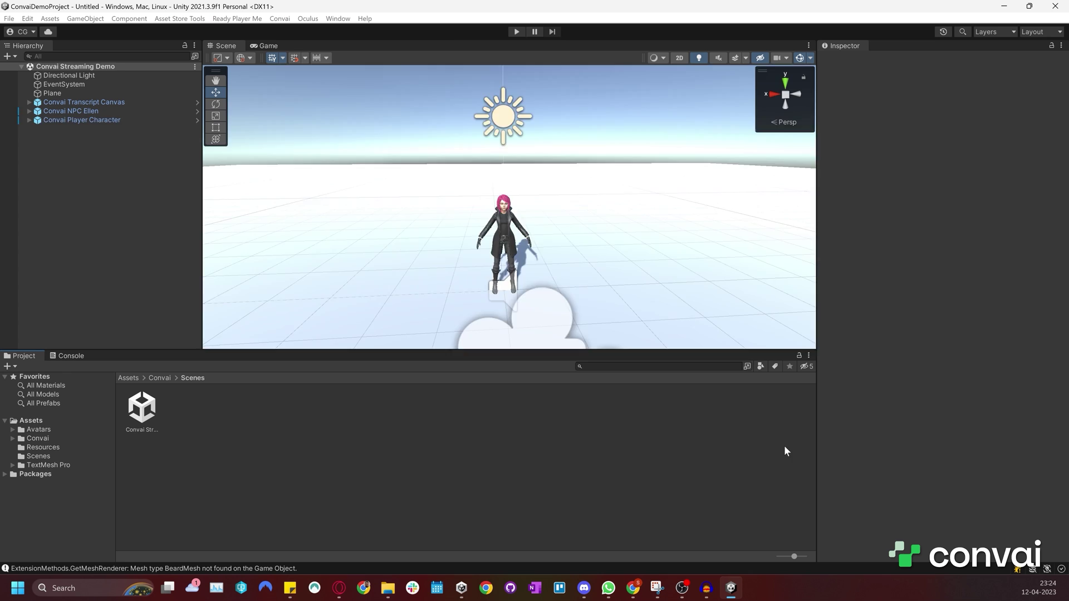
mouse_move(581, 206)
right_down()
mouse_move(552, 220)
mouse_move(647, 205)
mouse_move(560, 211)
right_up()
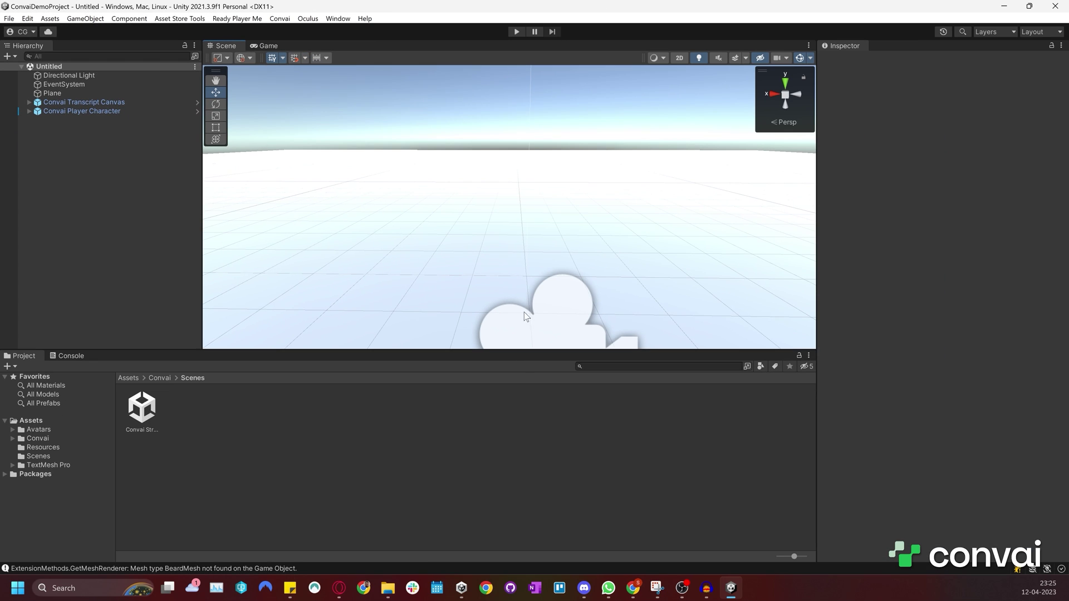
Open Emily's character page on the Convai dashboard and copy her character ID.
click(633, 588)
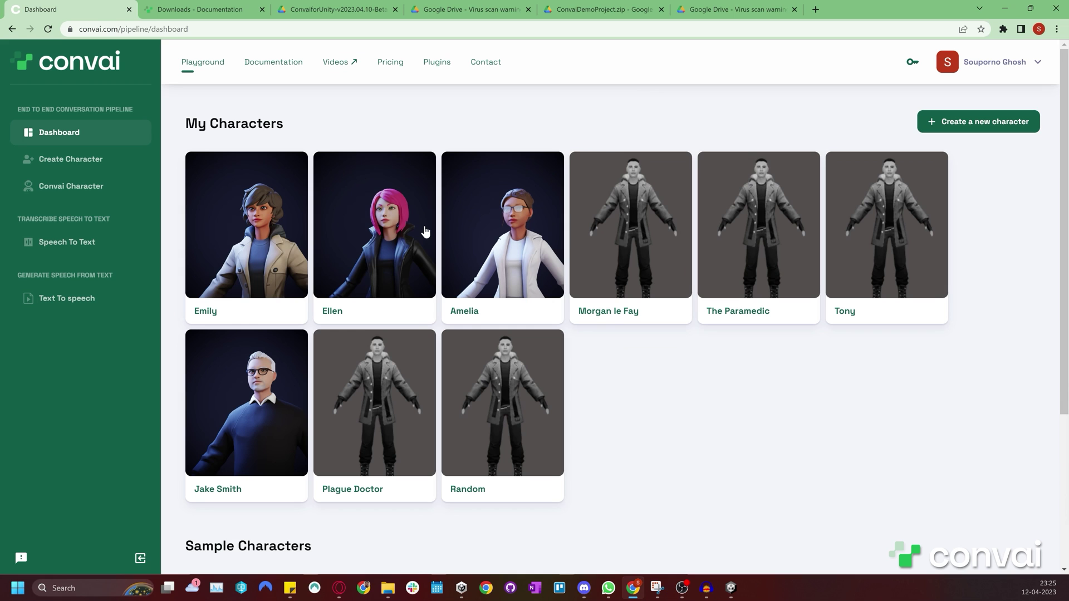
click(256, 249)
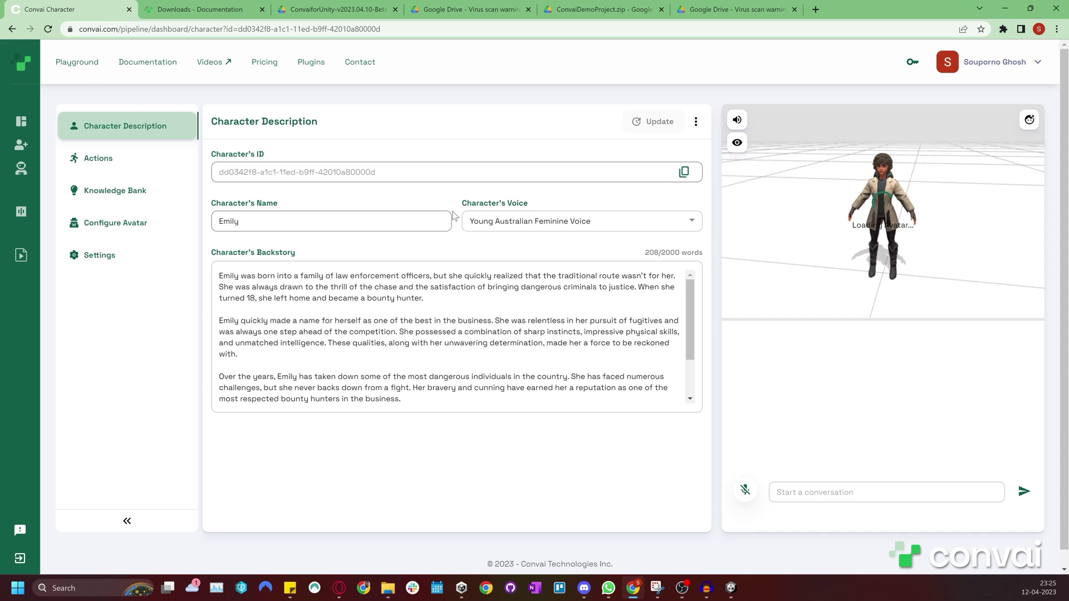
click(549, 223)
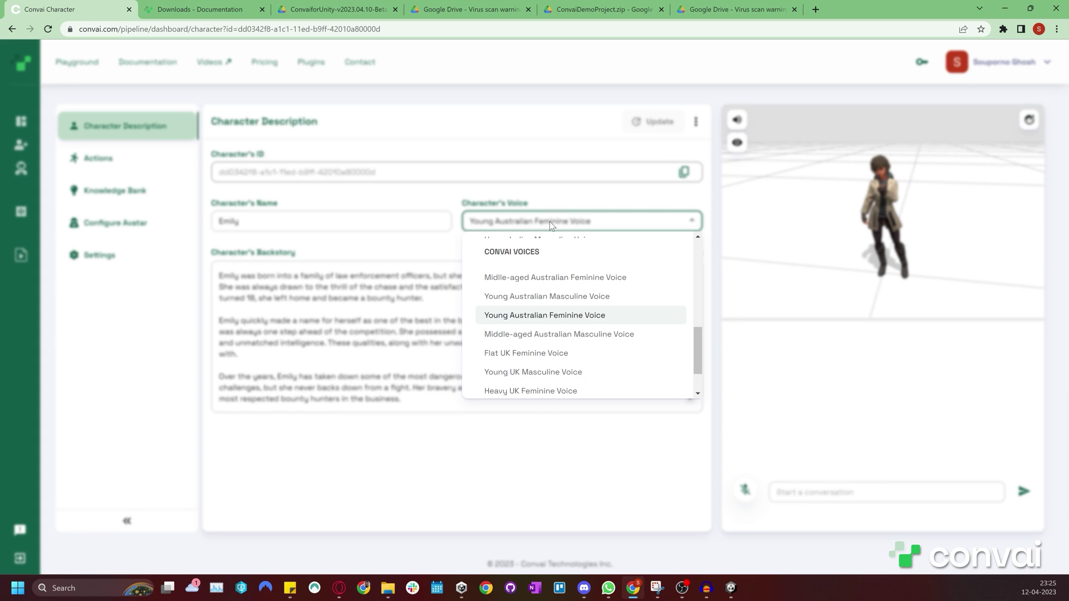
click(549, 222)
drag(351, 305, 500, 370)
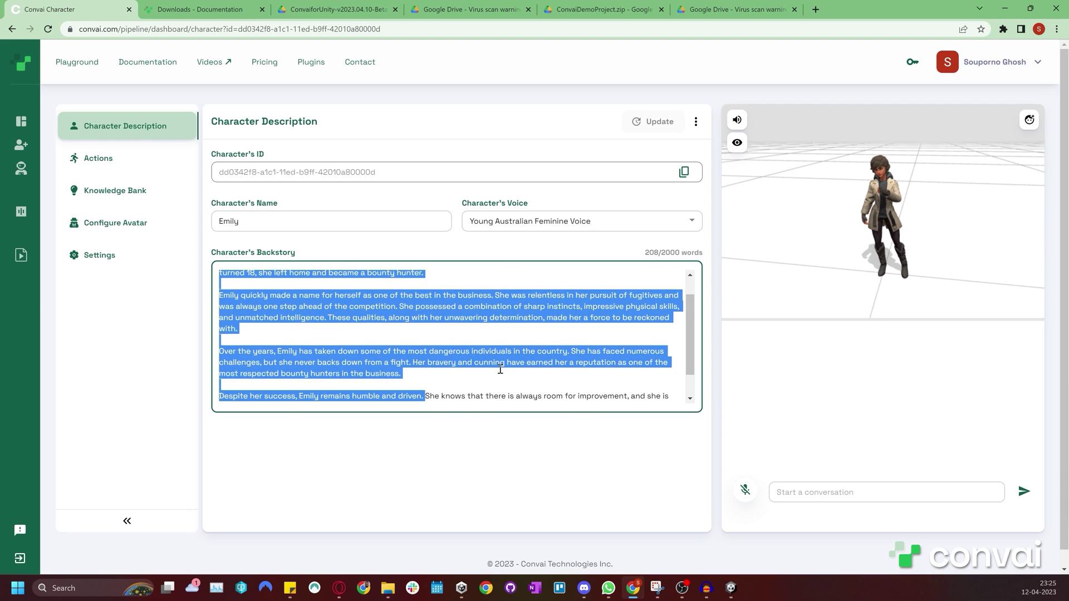
click(500, 369)
click(684, 172)
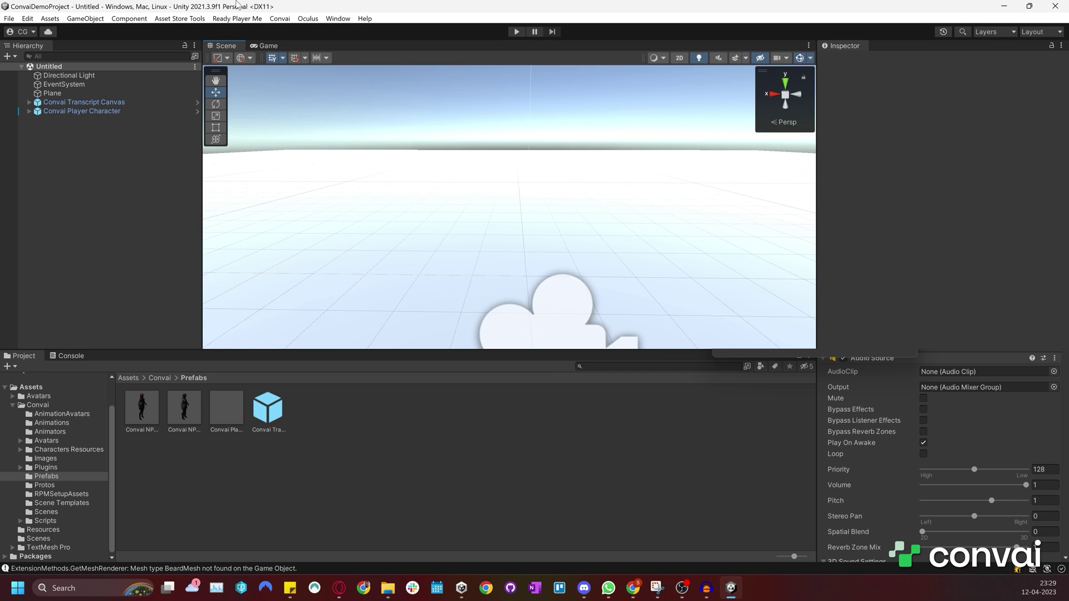
Import Emily's character ID through the Convai Character Importer.
click(279, 19)
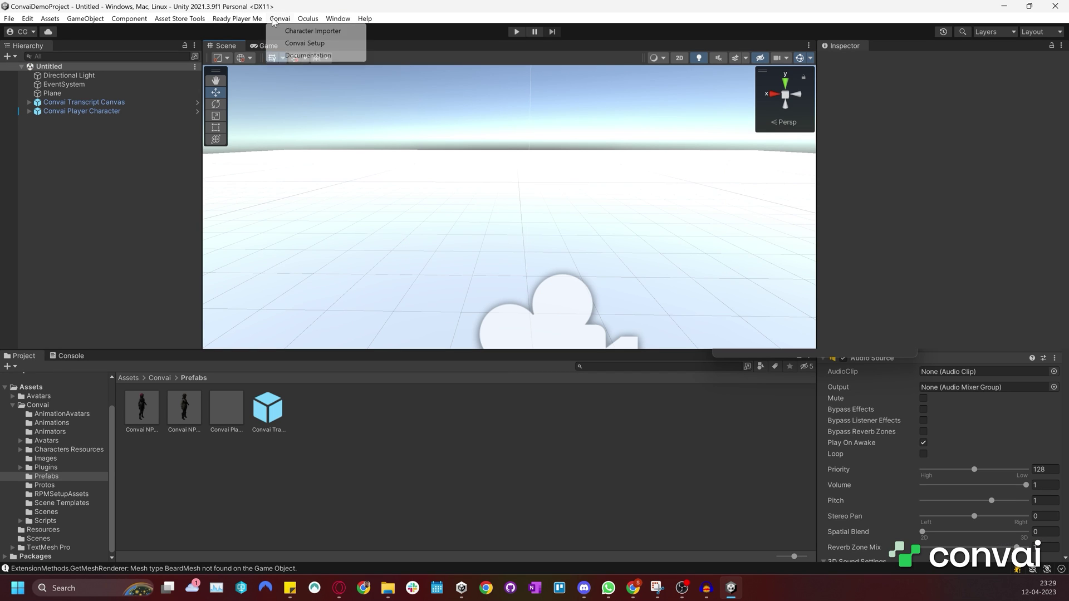
click(292, 31)
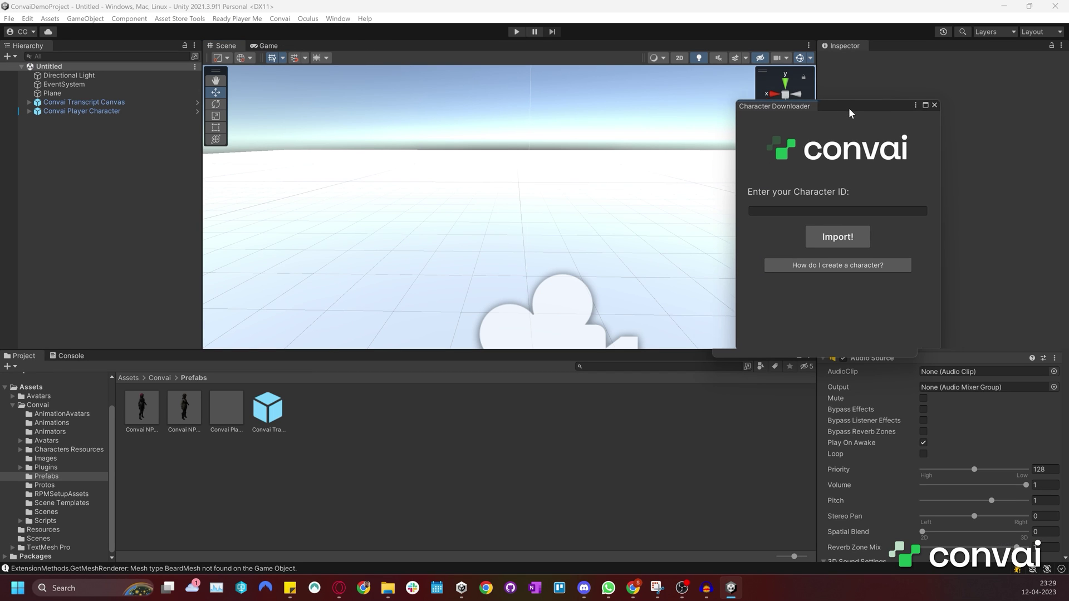
click(760, 216)
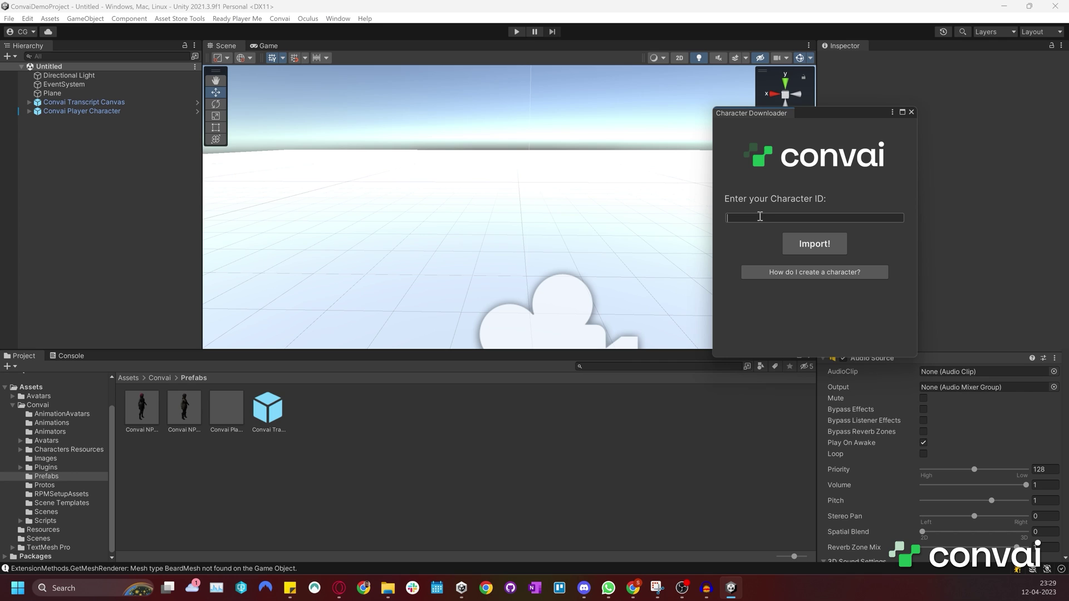
click(810, 247)
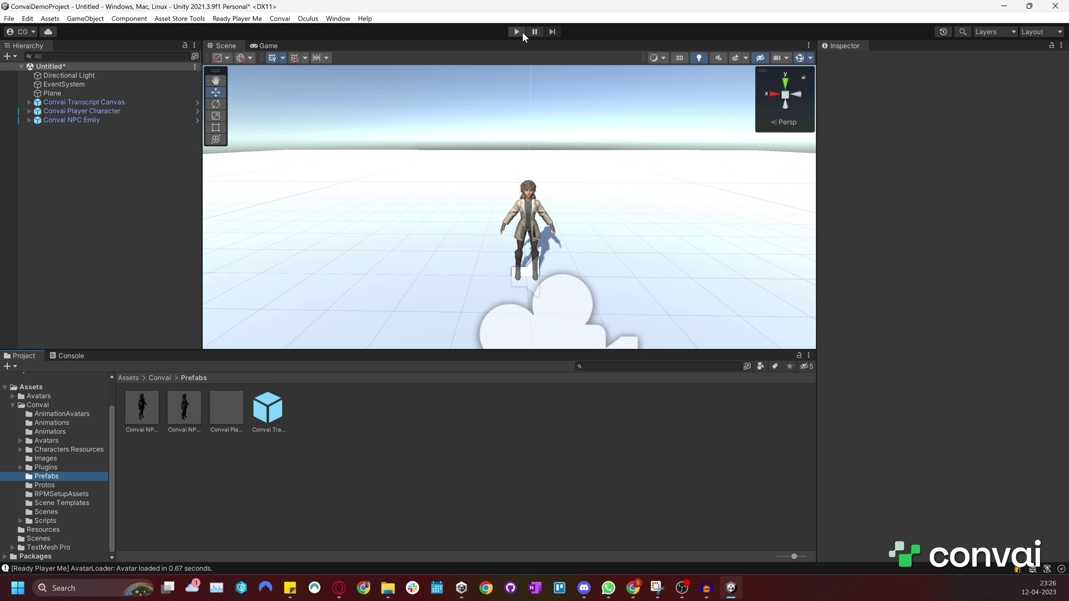
click(522, 32)
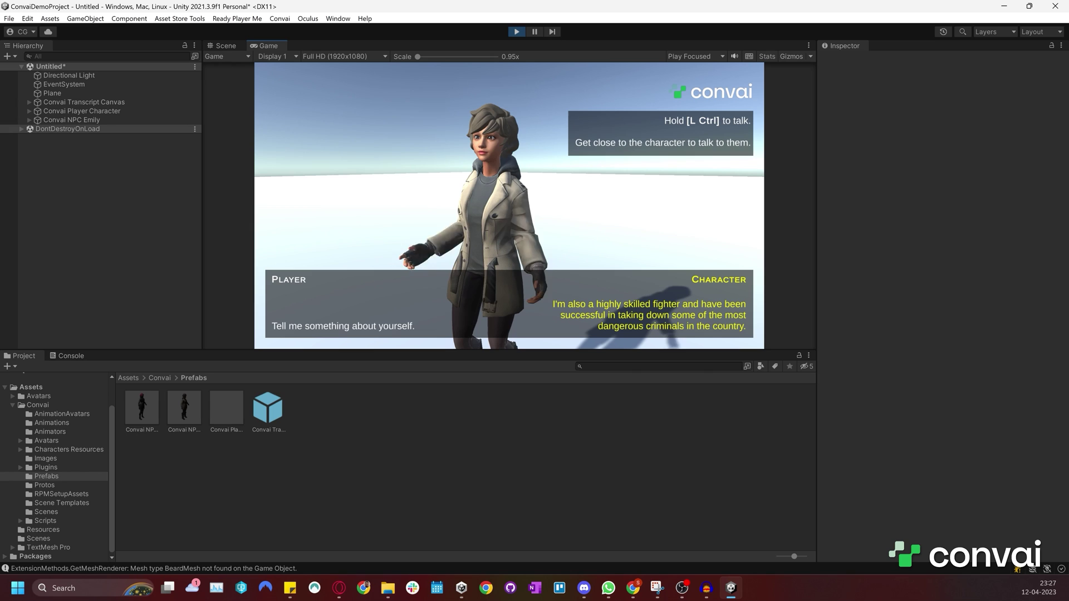
key(ctrl+p)
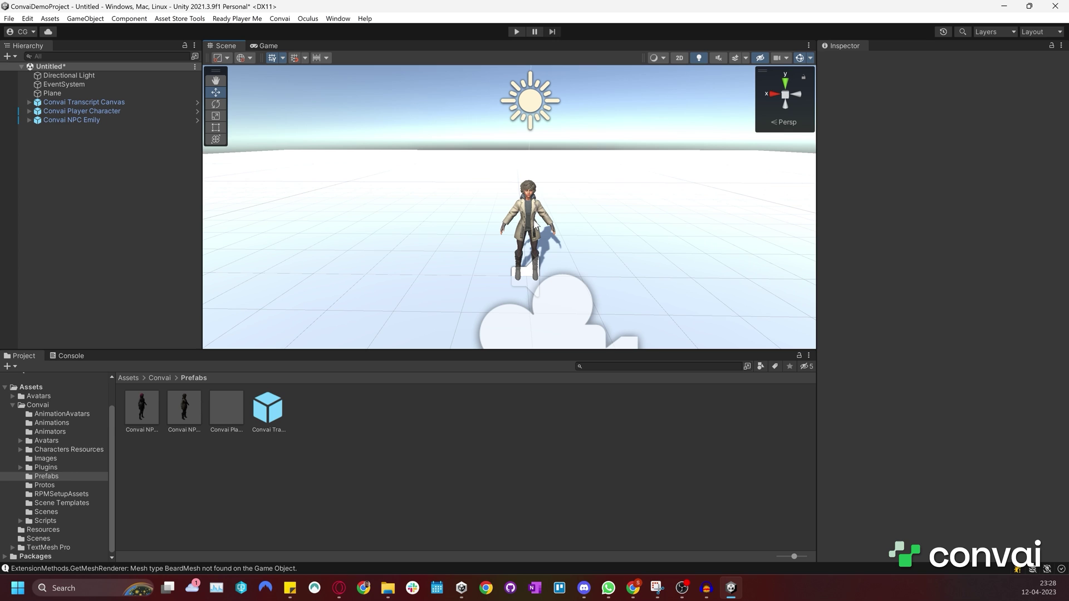
Save the scene as 'Demo Scene' in the Assets/Scenes folder.
key(ctrl+s)
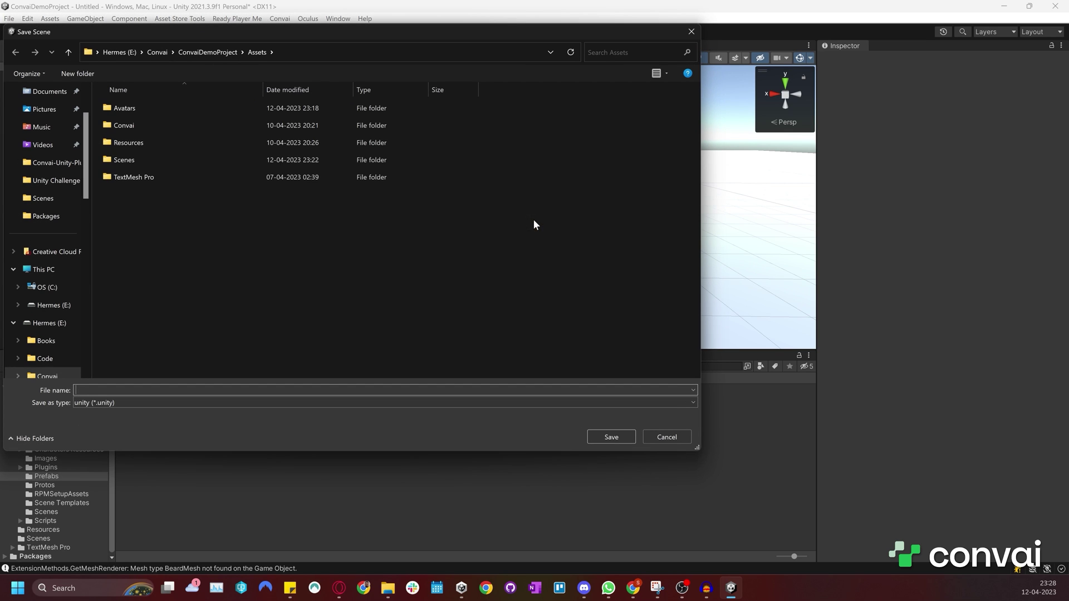
double_click(203, 159)
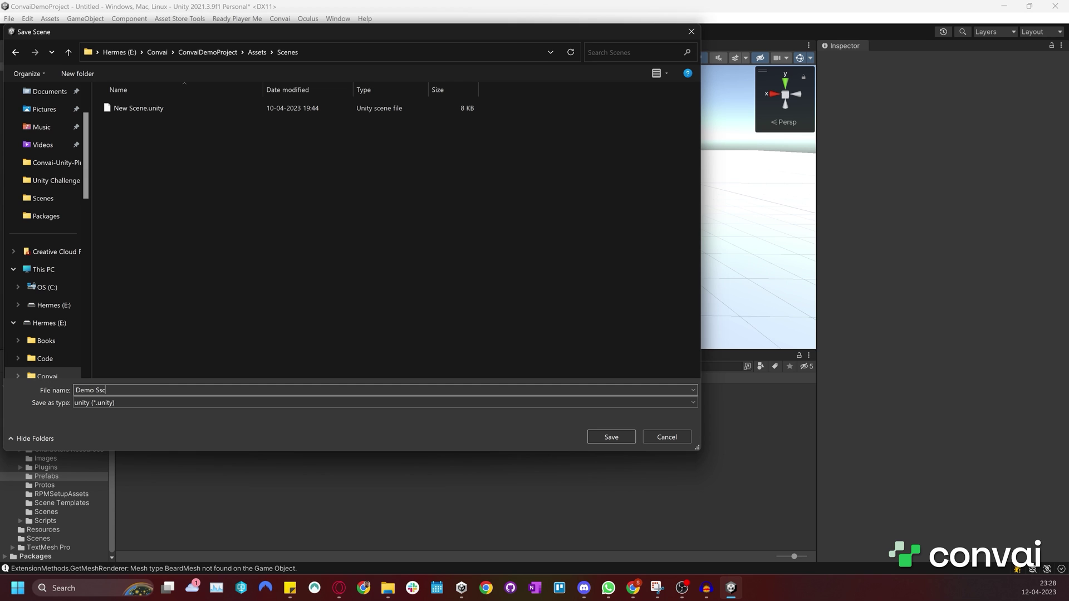
text(Demo Scene)
key(Return)
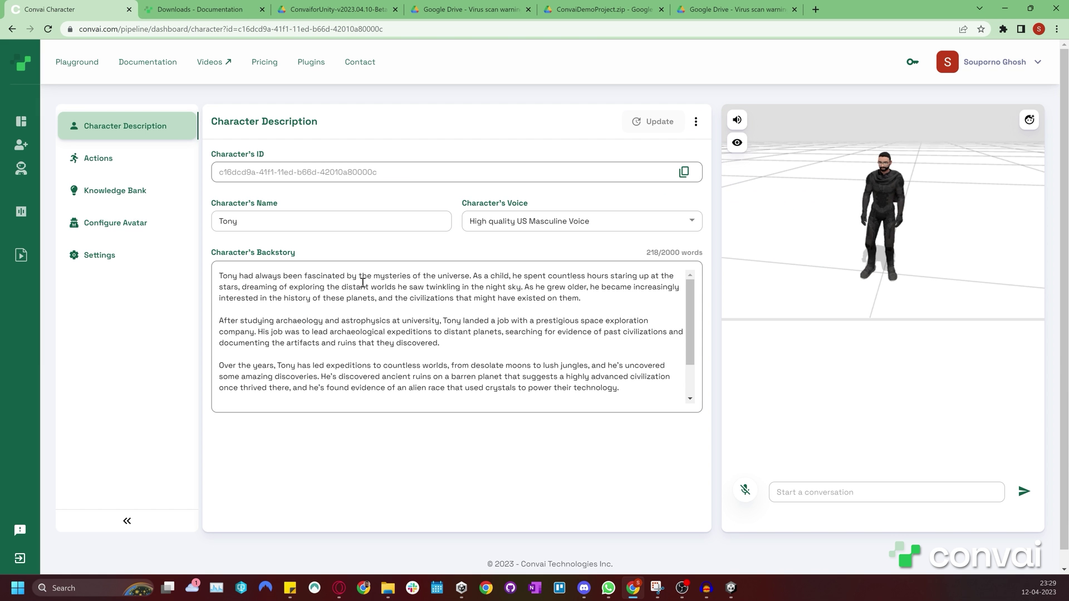
Copy Tony's character ID from his Convai character page.
drag(219, 274, 504, 401)
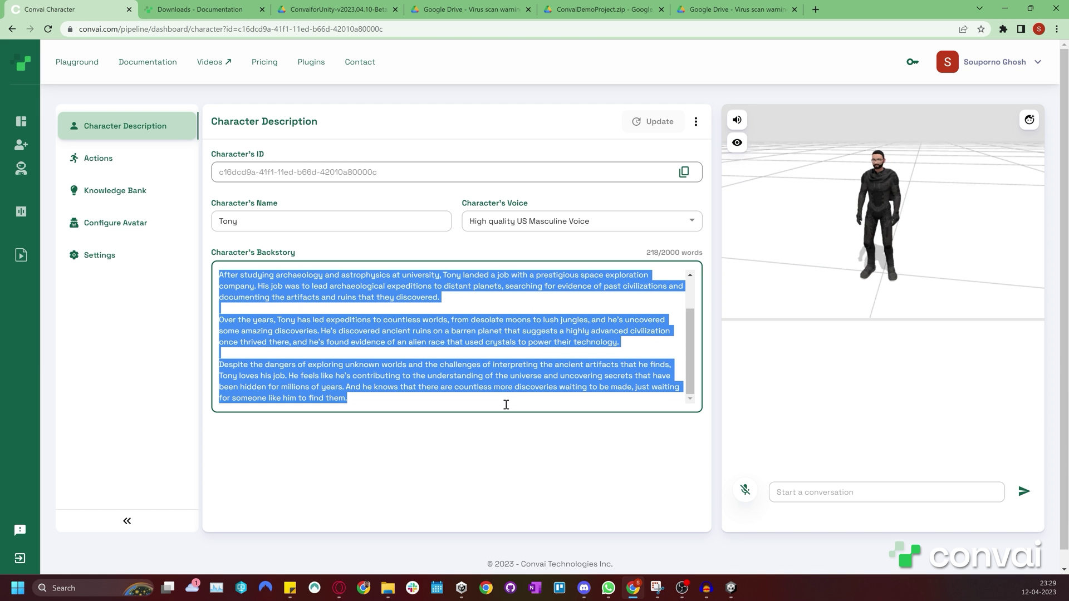
click(602, 182)
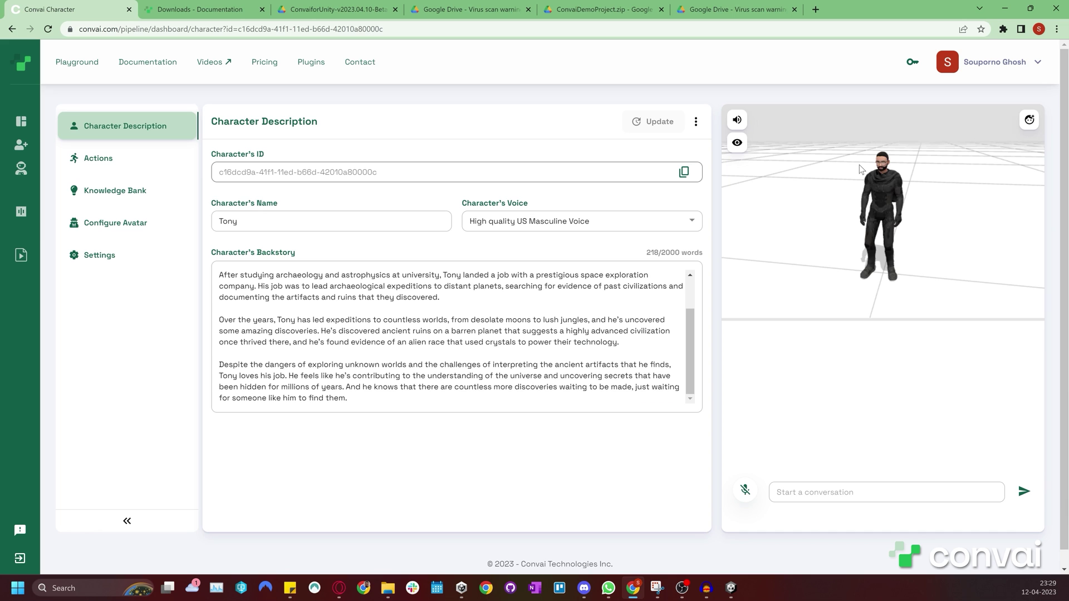
click(683, 172)
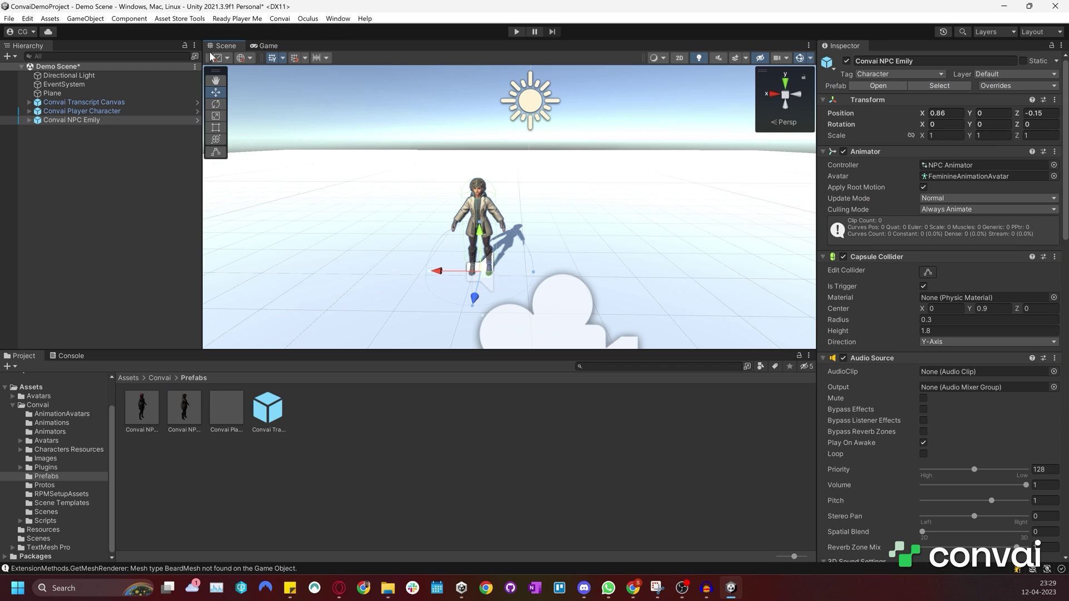
Paste Tony's character ID into the Convai Character Importer and import him.
click(279, 19)
click(301, 40)
click(814, 220)
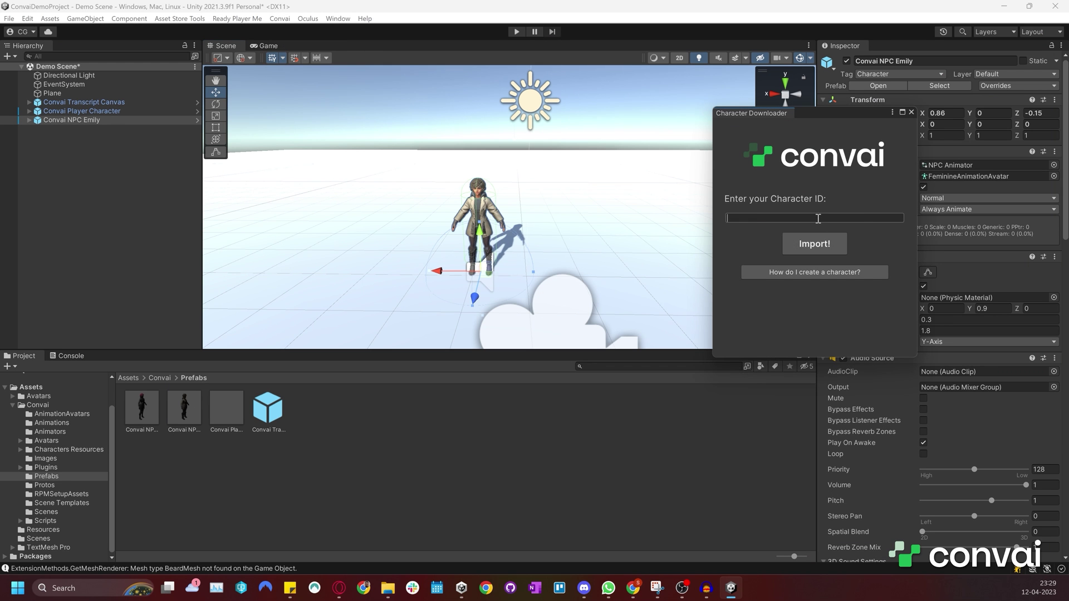
key(ctrl+v)
click(822, 246)
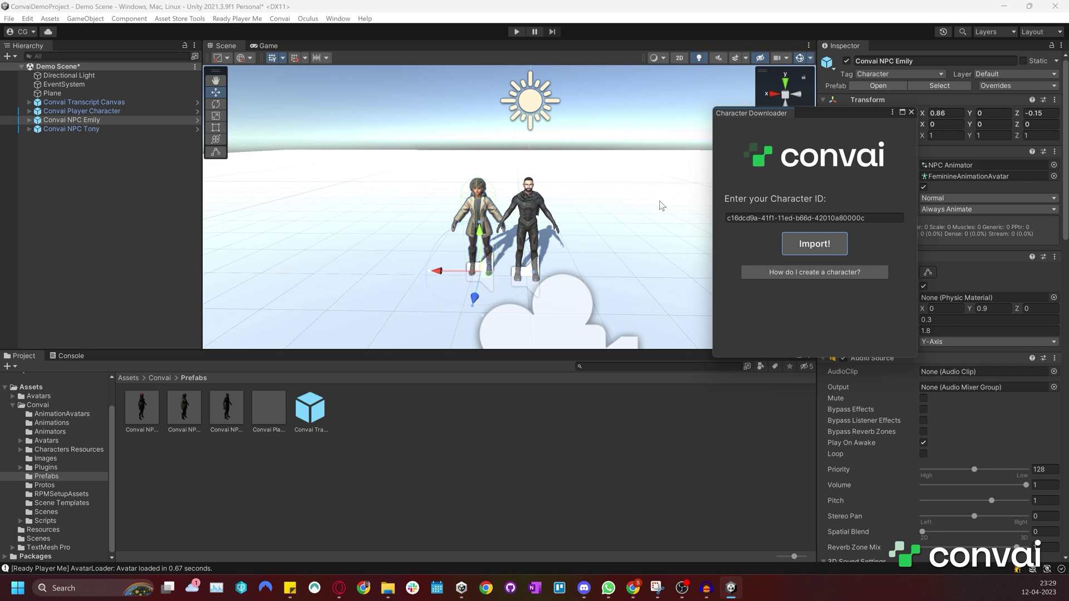
Shift Convai NPC Tony slightly so he stands beside Emily.
click(85, 131)
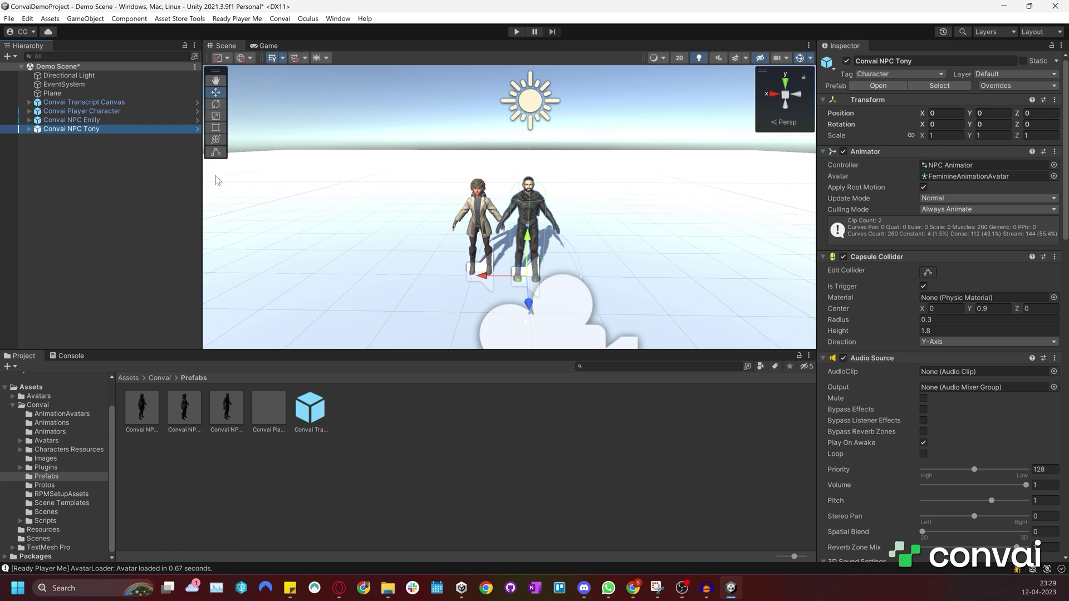
drag(525, 279, 555, 279)
click(640, 134)
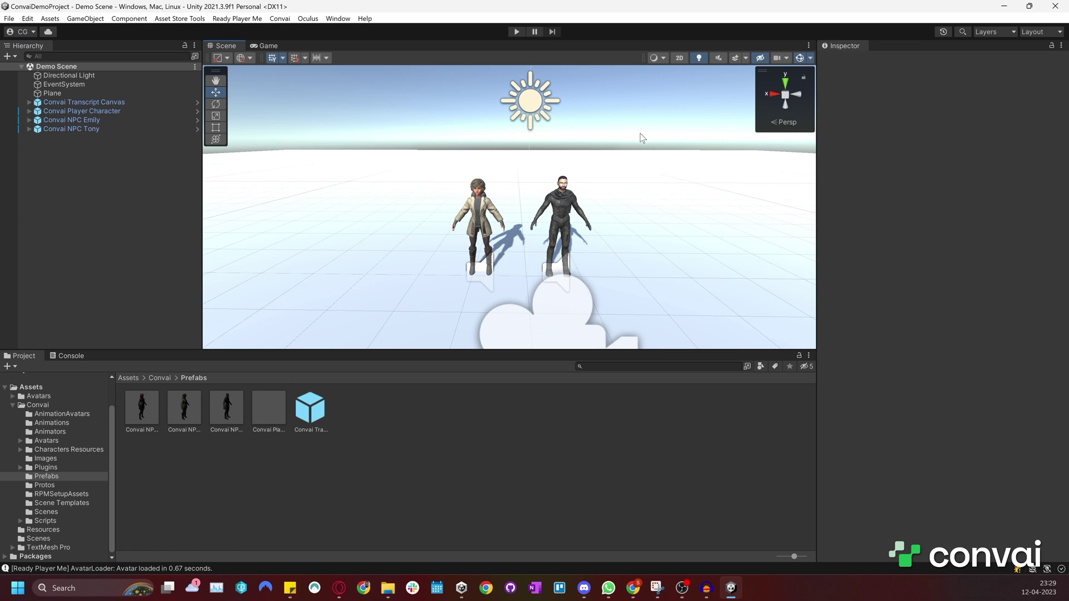
Play the scene, walk up to Tony, ask about his mission, then turn toward Emily.
key(ctrl+p)
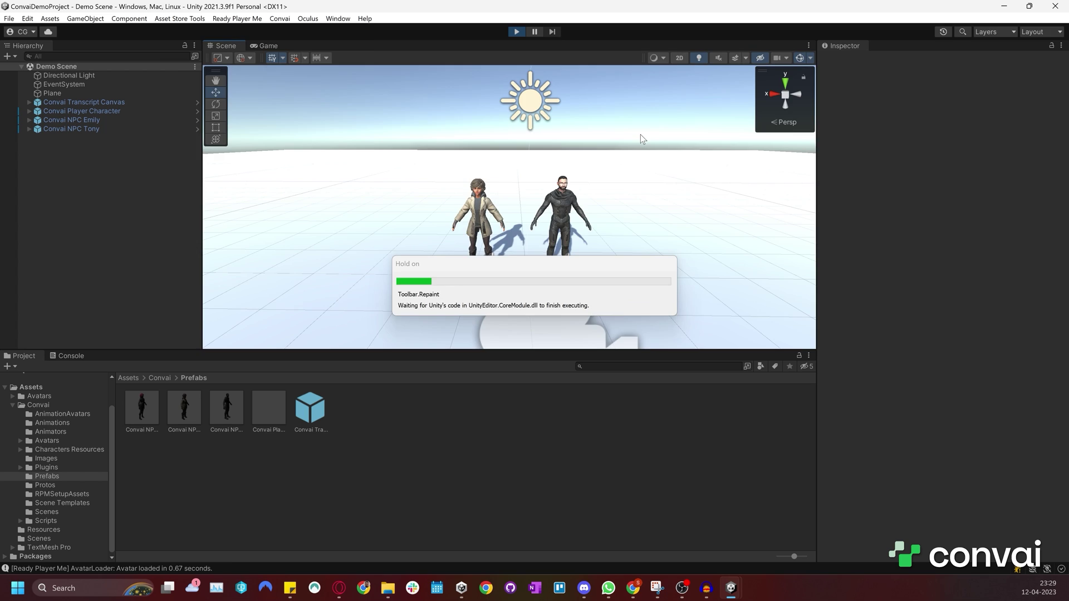
key(w)
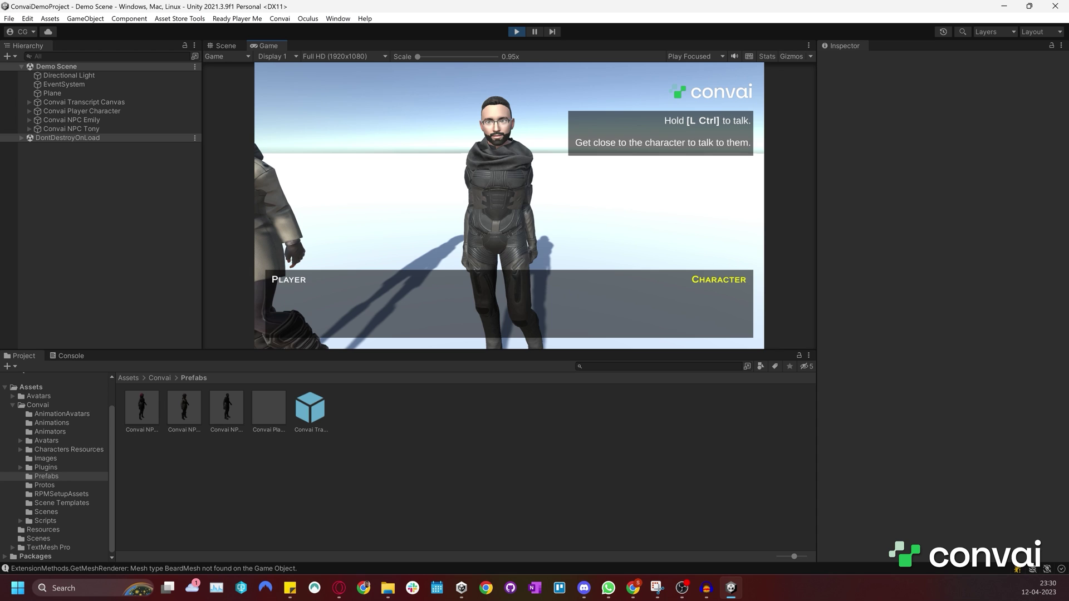
key(ctrl)
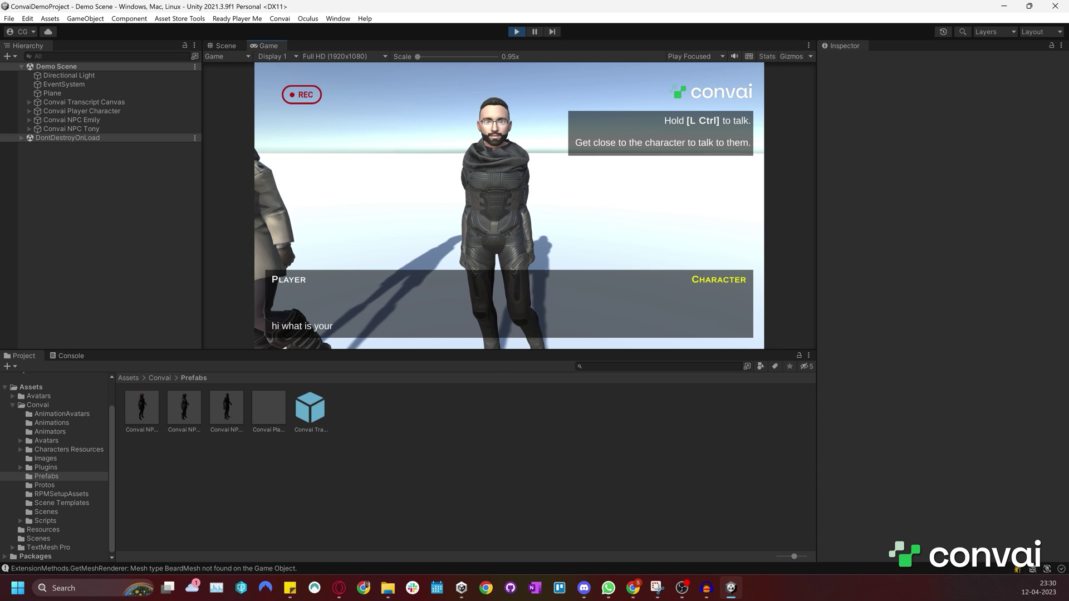
key(s)
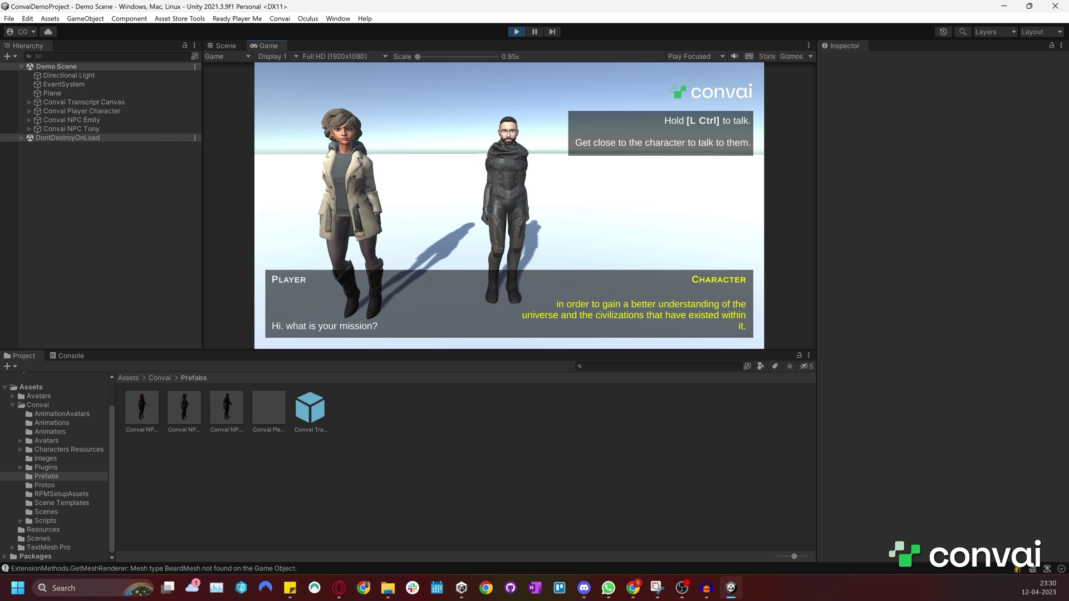
key(a)
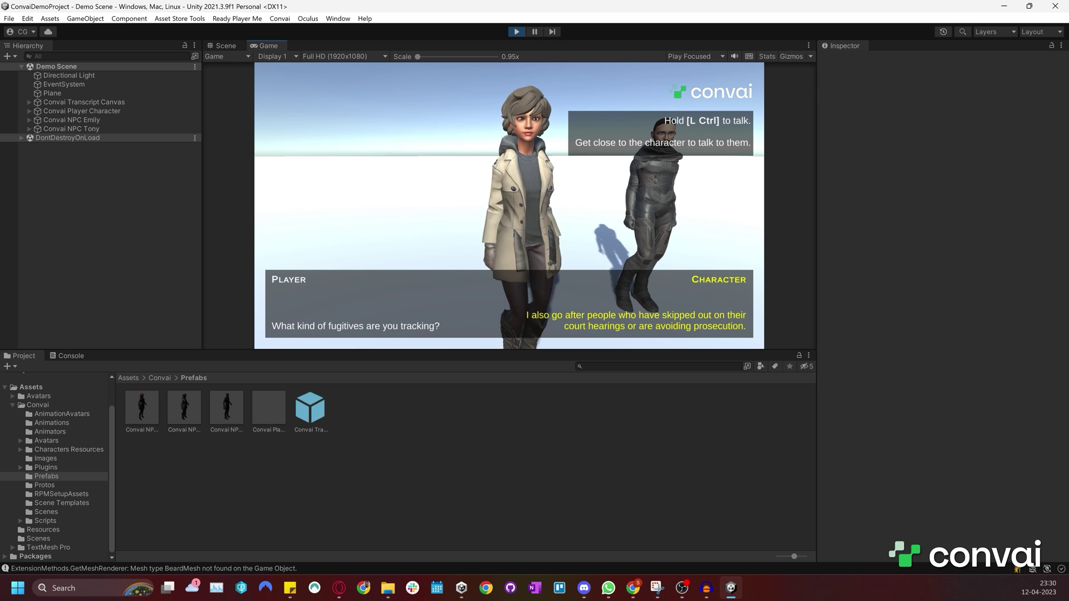
Walk to Tony, ask him about artifacts, then exit Play mode.
key(d)
key(ctrl)
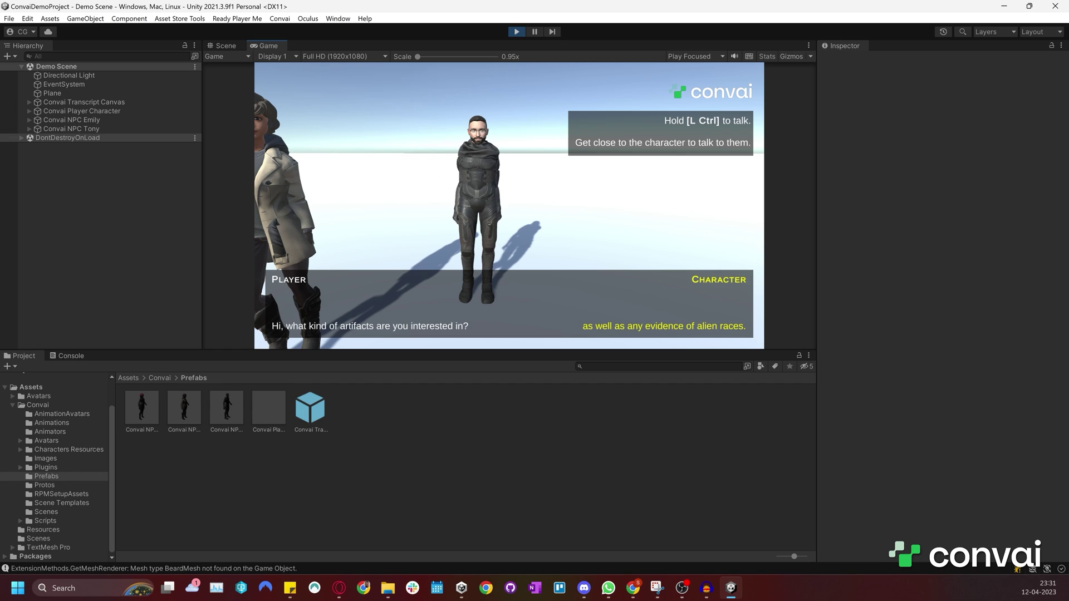
key(ctrl+p)
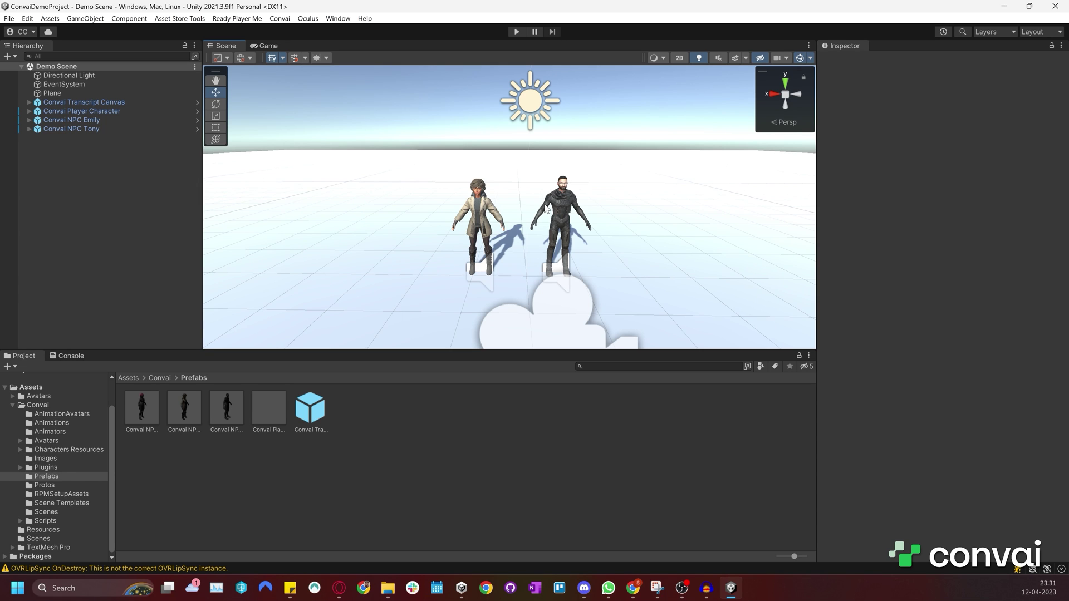
Create a new Convai Scene and place the Convai NPC Tony prefab in it.
click(226, 410)
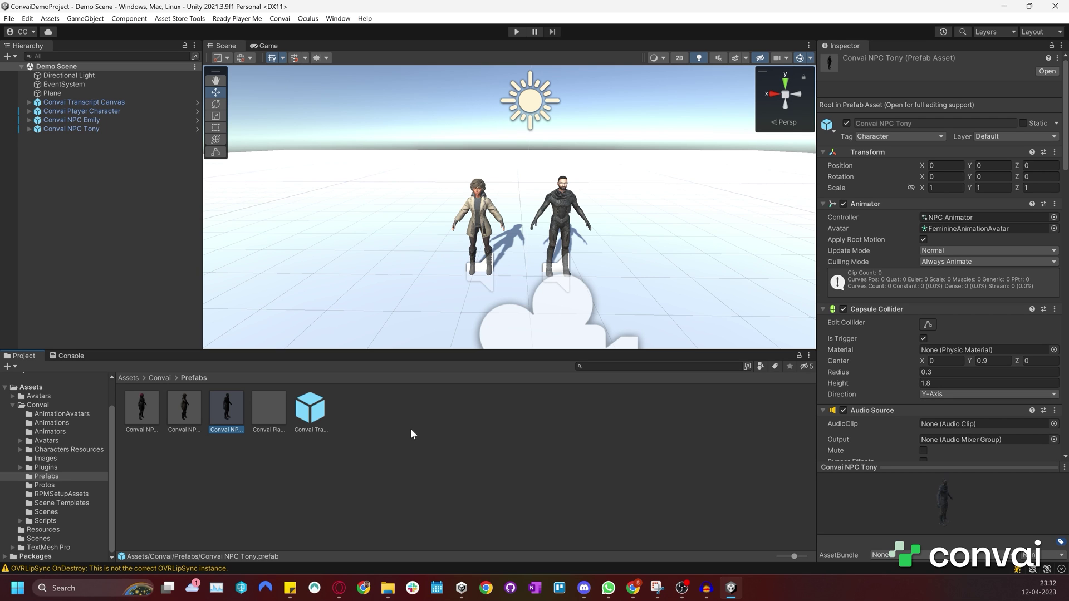
click(9, 18)
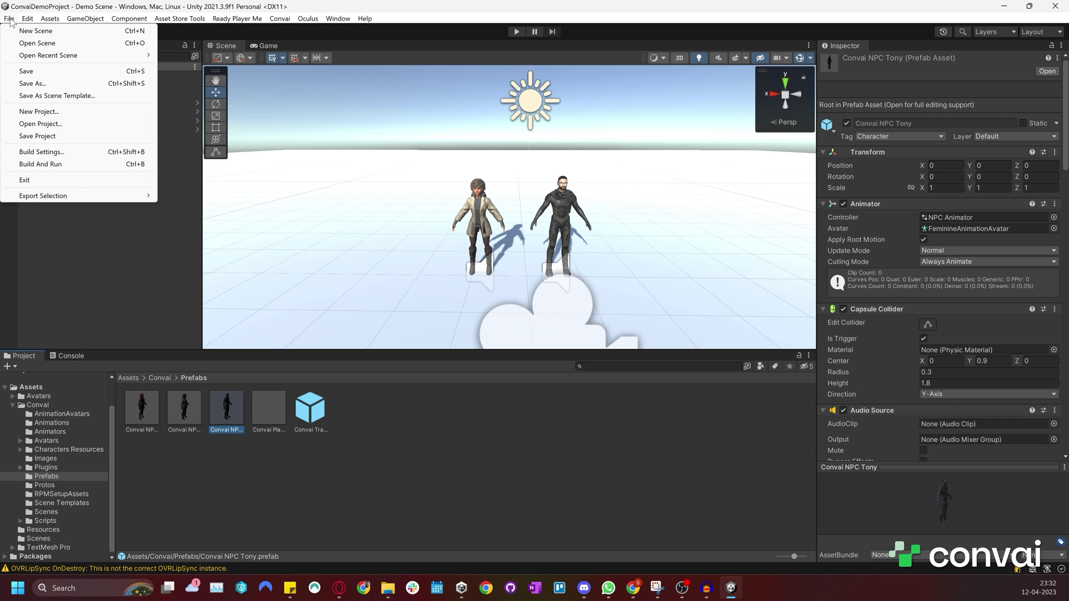
click(22, 32)
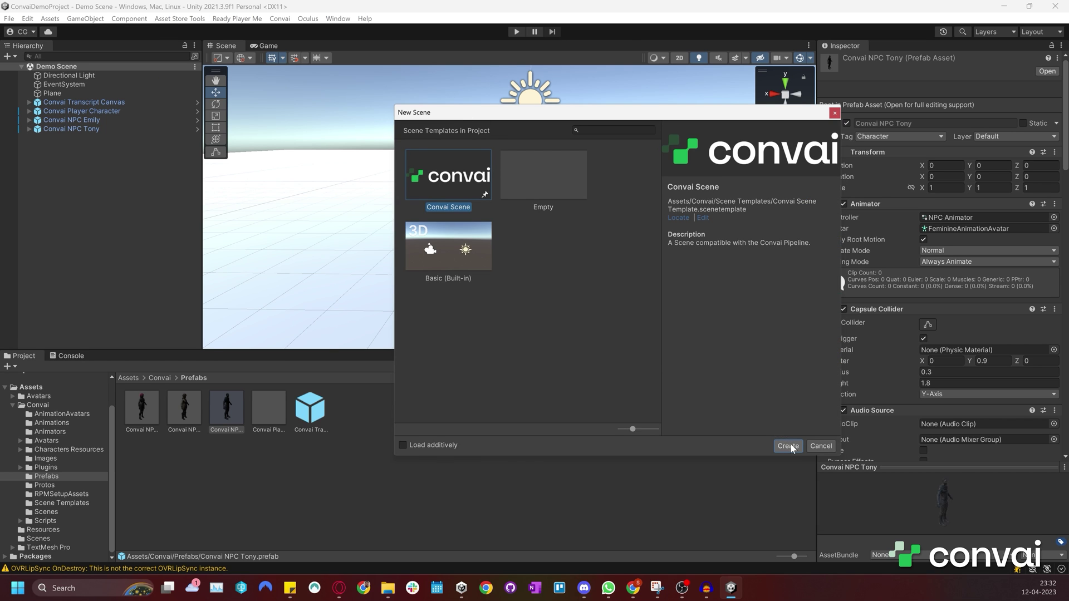
click(788, 445)
drag(228, 409, 526, 248)
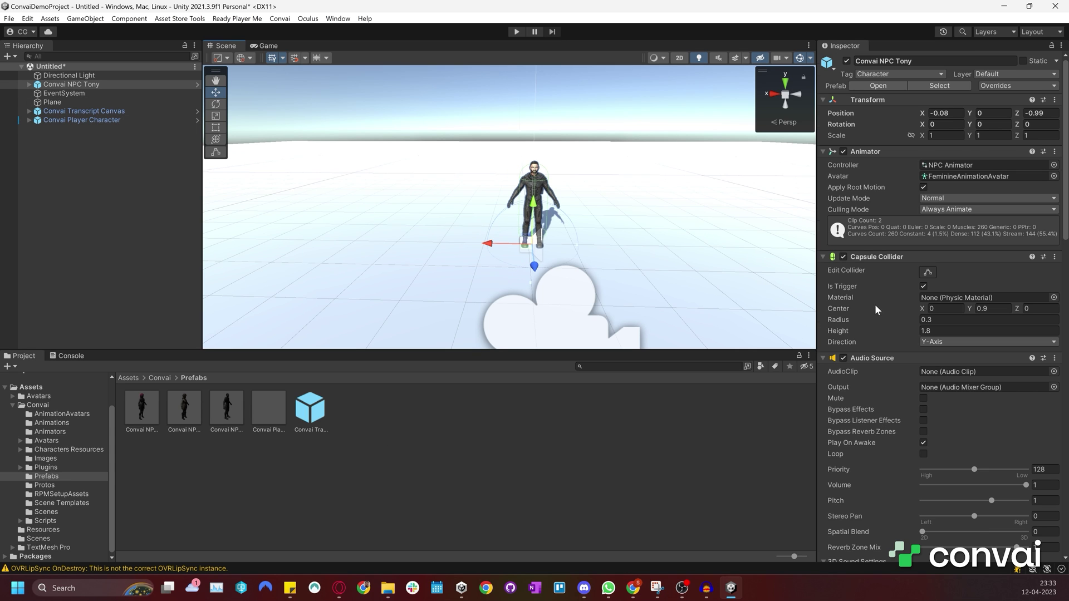
Link the transcript canvas text to Tony's Character Text field and save the scene.
scroll(874, 304, down, 10)
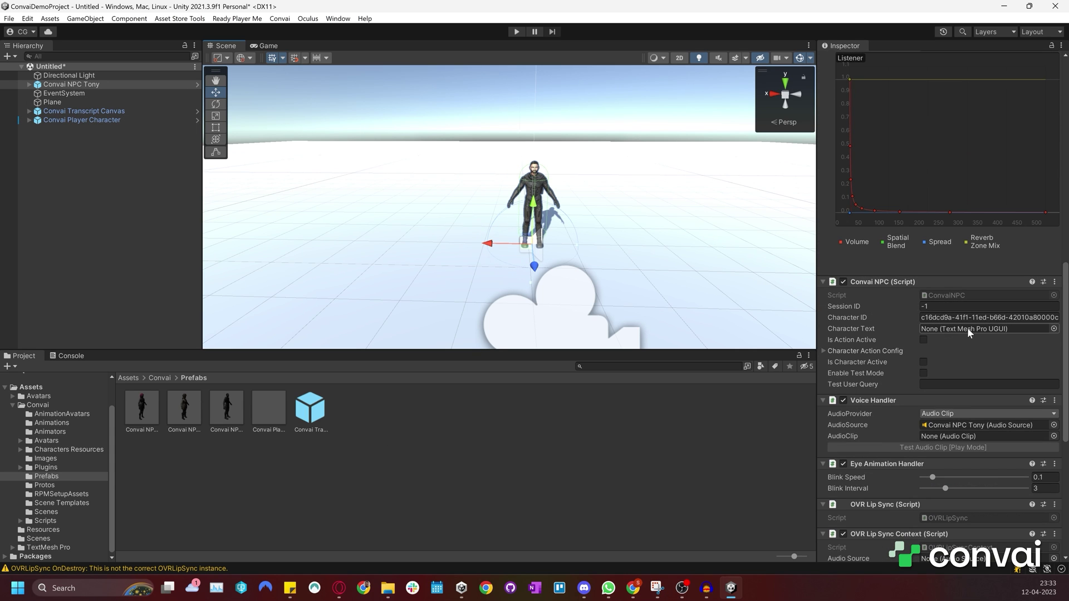
click(28, 111)
click(36, 120)
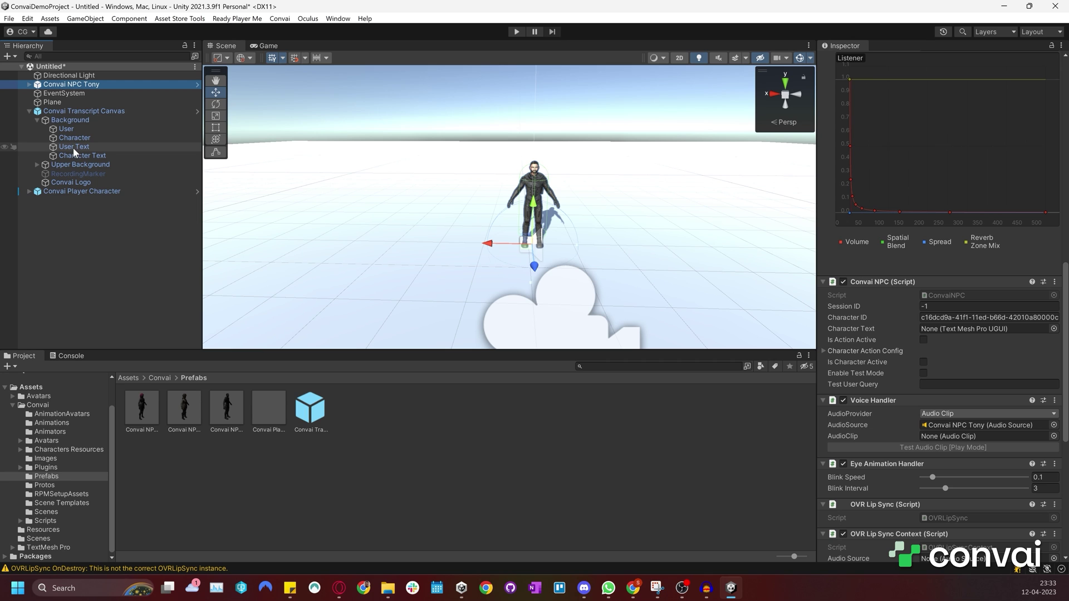
click(89, 146)
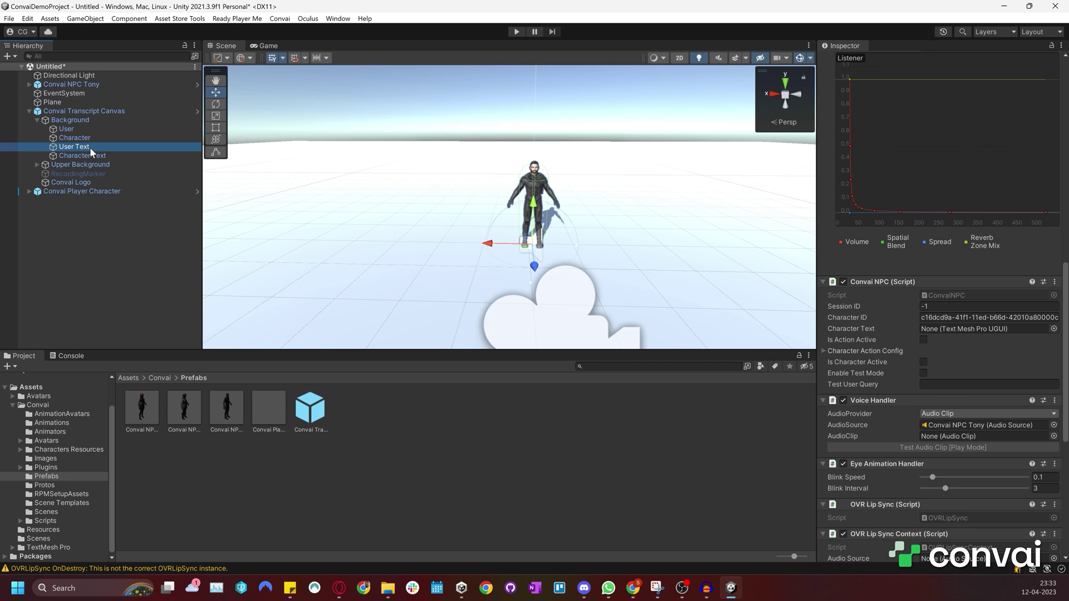
click(86, 85)
scroll(940, 350, down, 10)
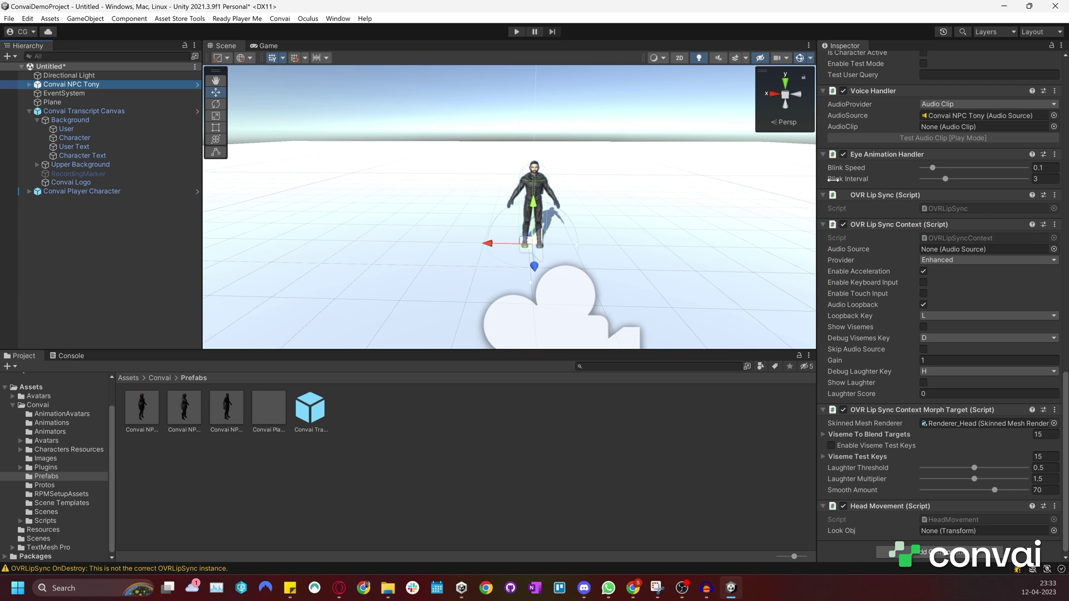
scroll(941, 223, up, 3)
drag(83, 156, 933, 139)
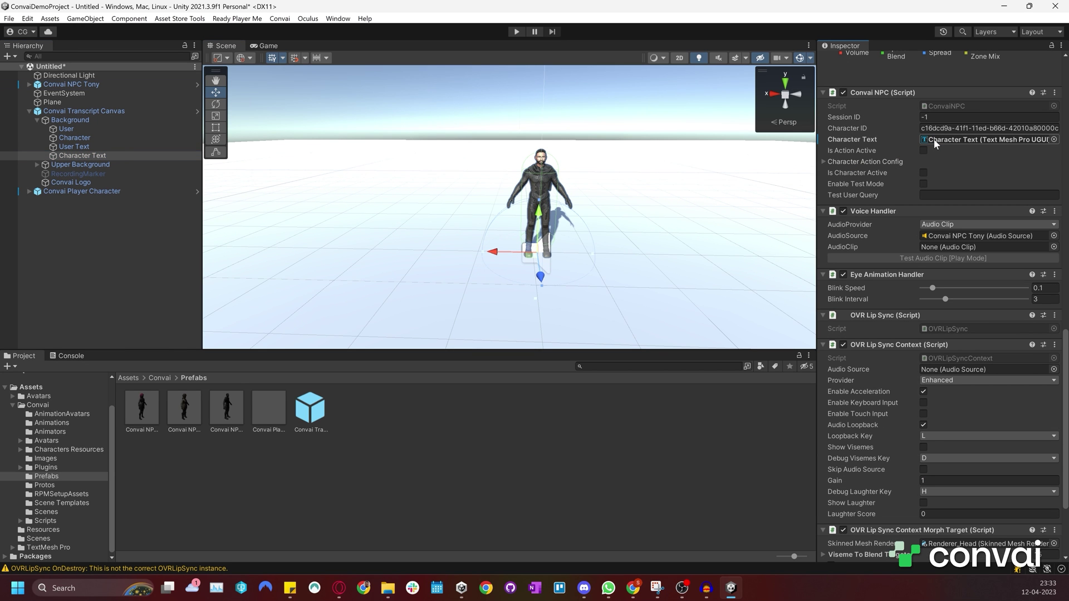
key(ctrl+s)
Save the scene as 'Demo Scene 2.unity'.
double_click(124, 160)
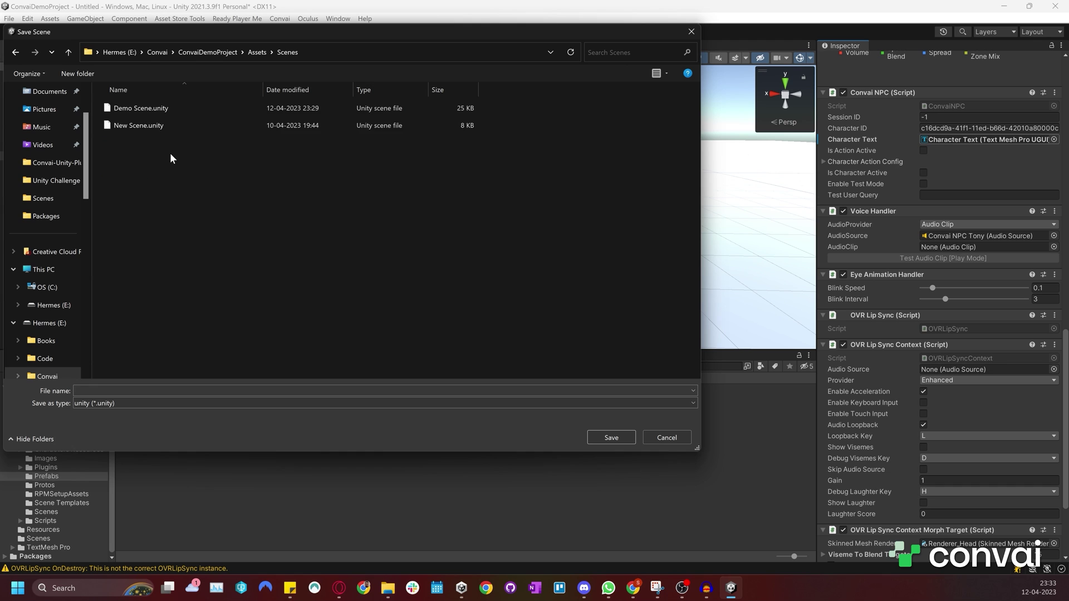
click(141, 108)
click(116, 391)
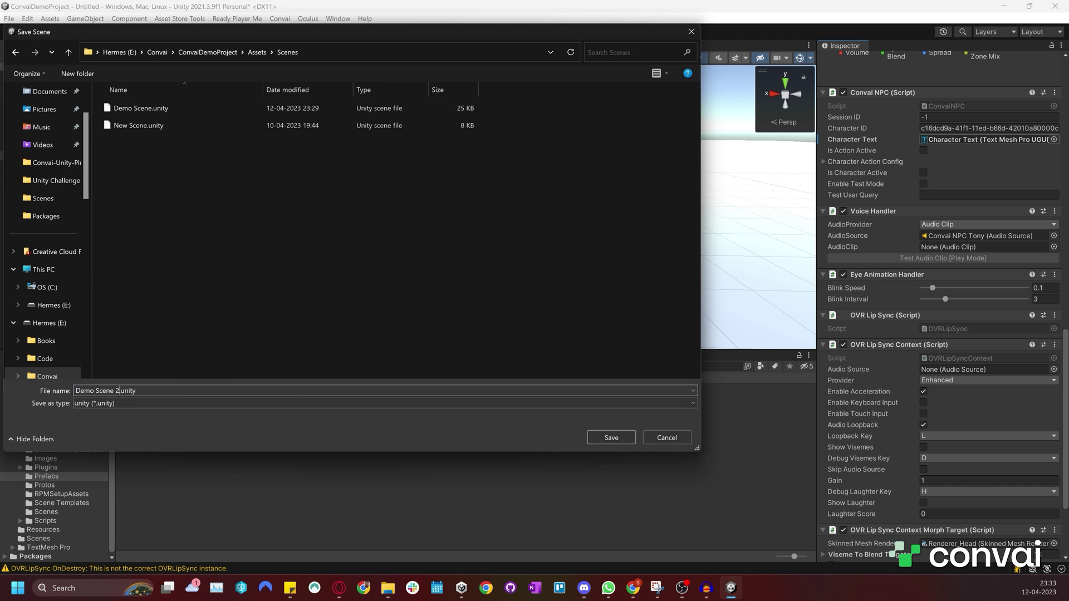
text(2)
key(Return)
Play the scene, walk to Tony and ask a question with Left Ctrl, then stop.
key(ctrl+p)
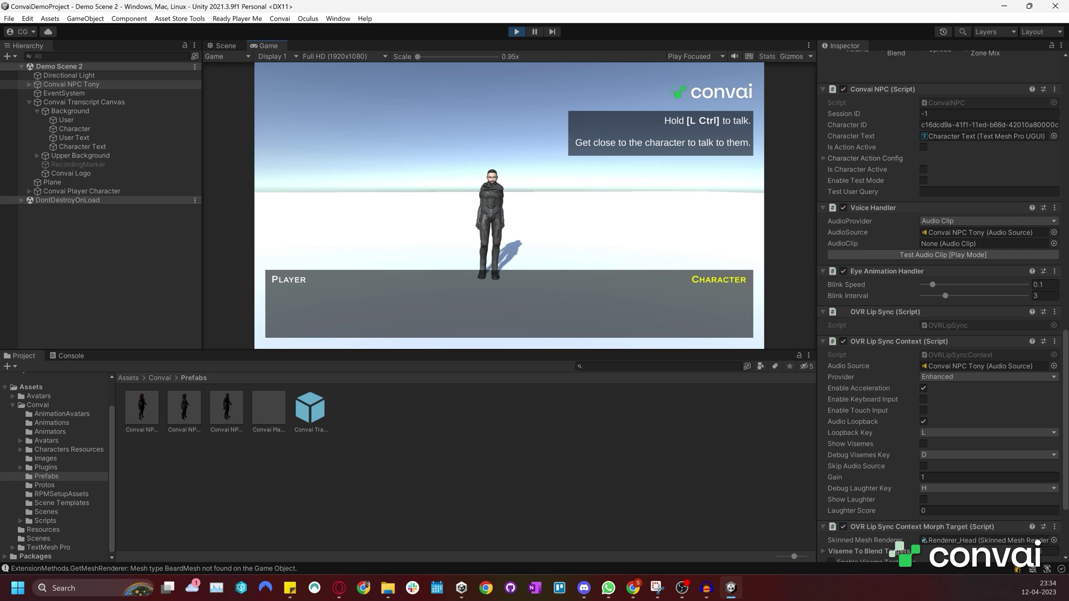
key(w)
key(ctrl)
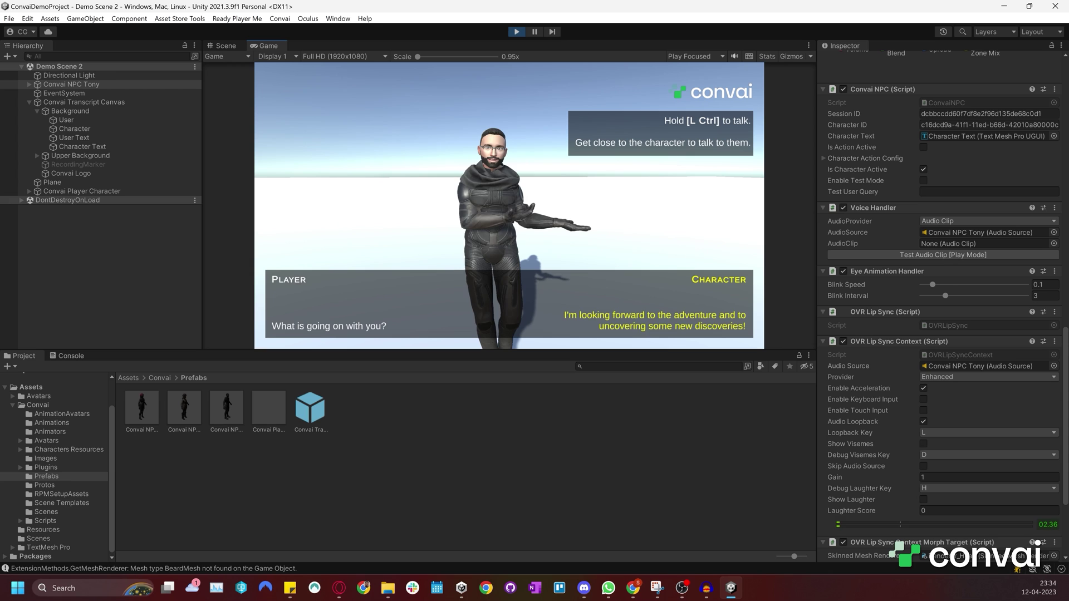
key(ctrl+p)
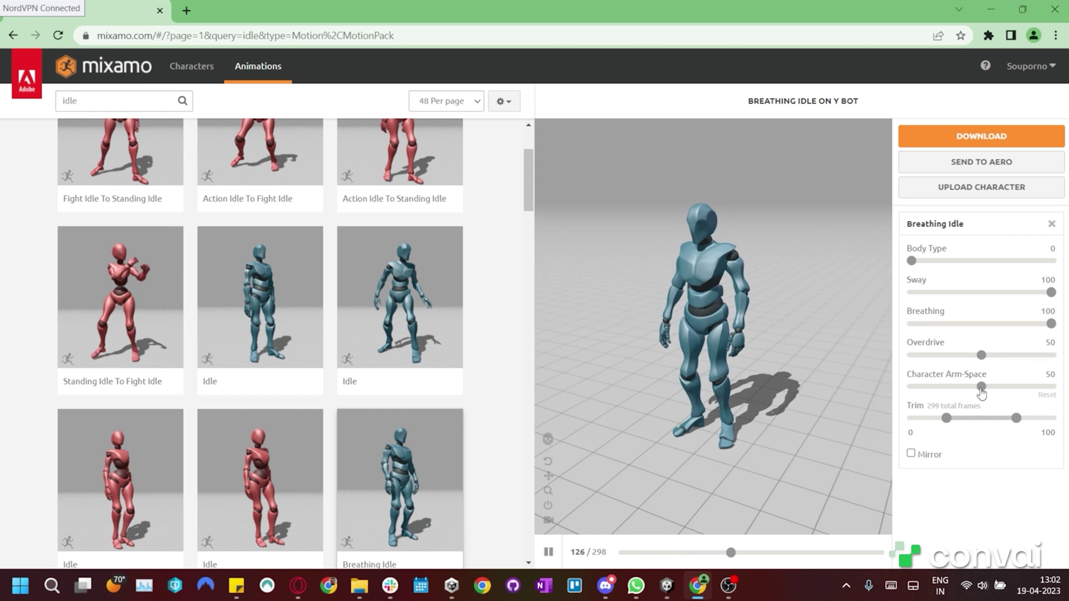
drag(981, 386, 1004, 386)
Widen the arm spacing and download Breathing Idle as FBX for Unity.
click(1018, 388)
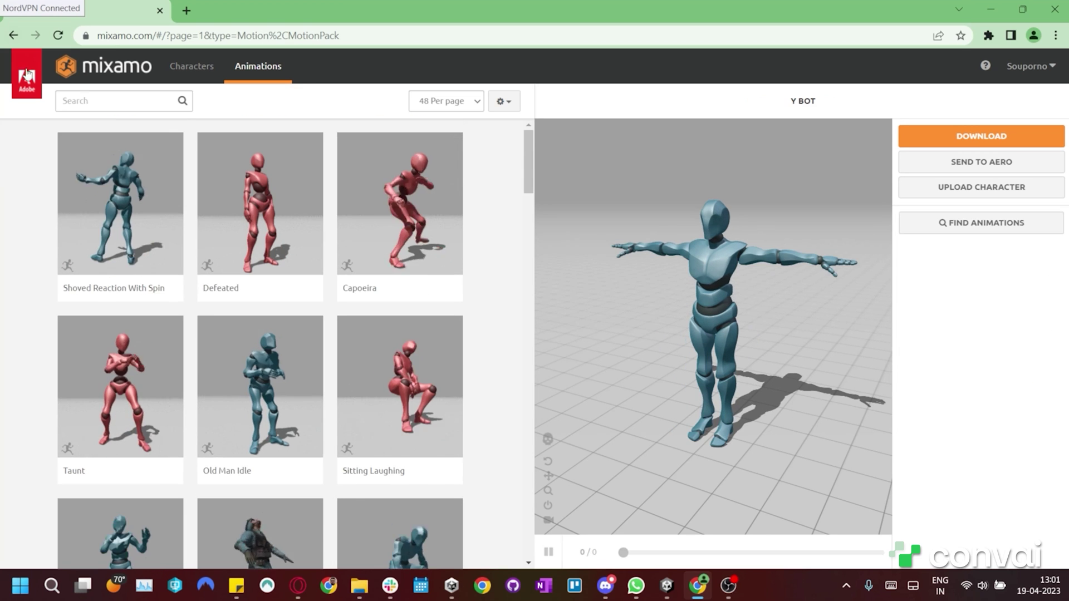
click(137, 104)
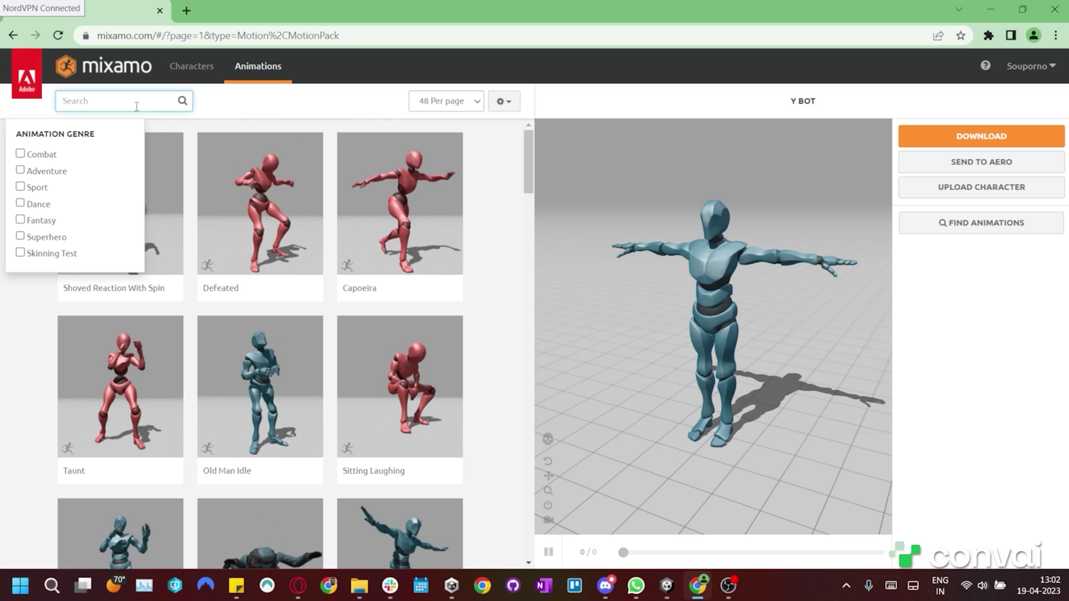
text(idle)
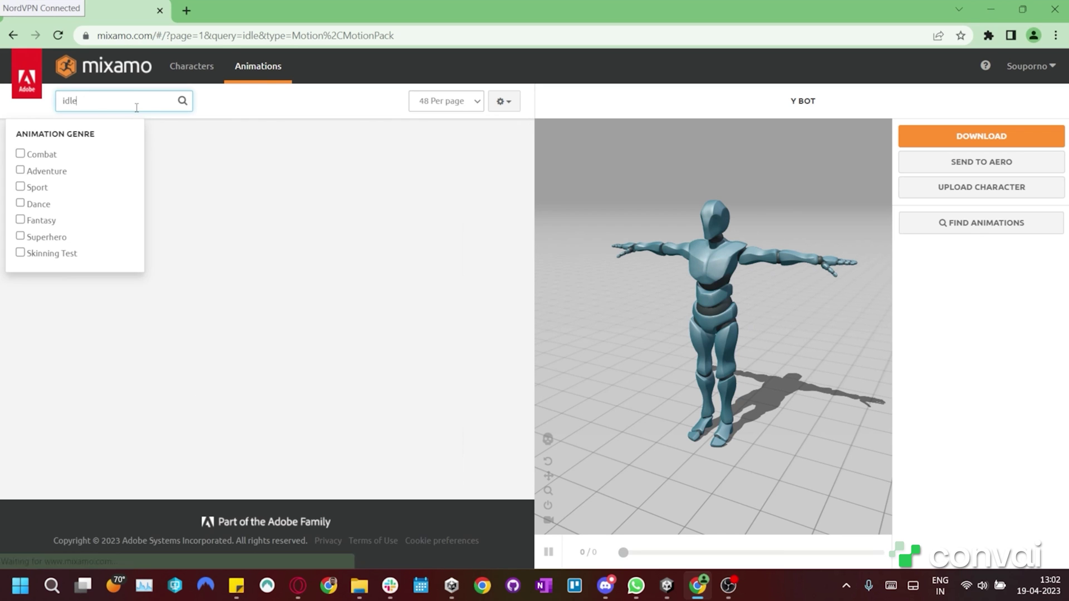
key(Return)
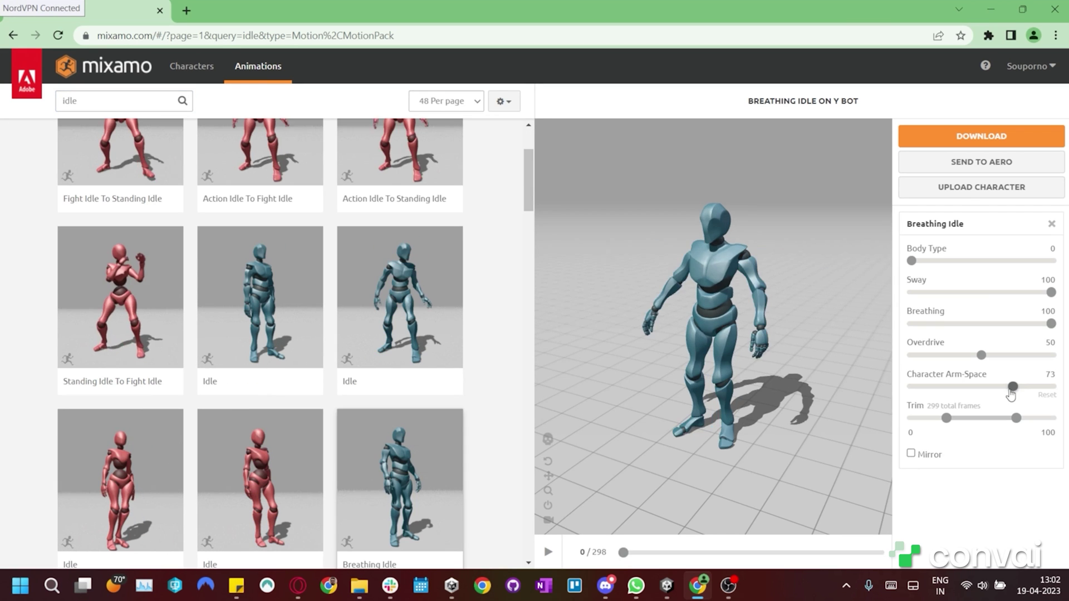
drag(1010, 393, 1012, 392)
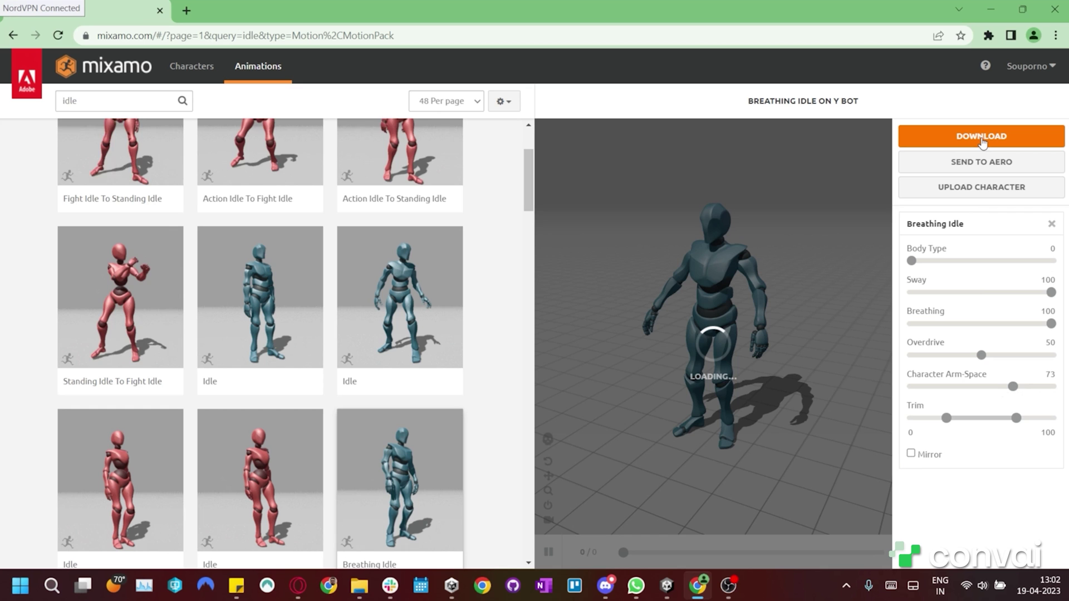
click(981, 143)
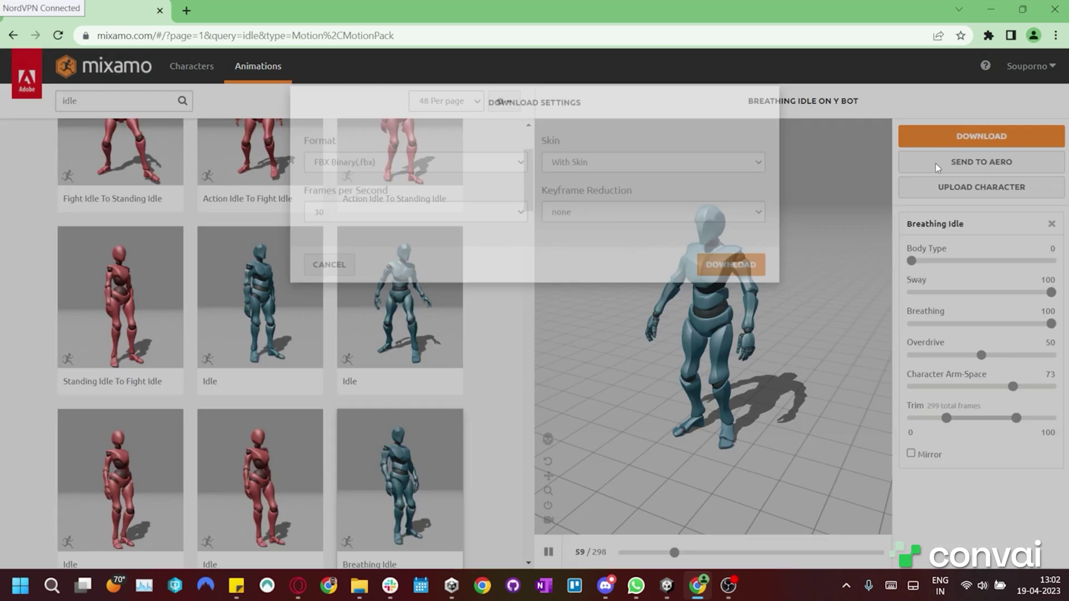
click(439, 195)
click(445, 233)
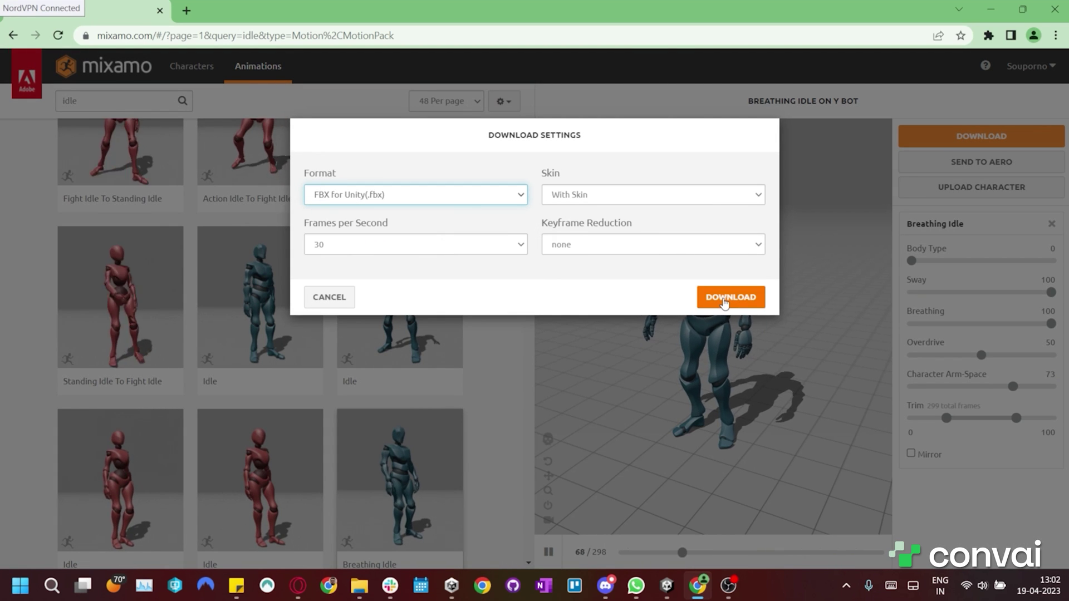
click(729, 297)
Search 'talking', load the Talking animation and start its download.
double_click(136, 101)
text(talking)
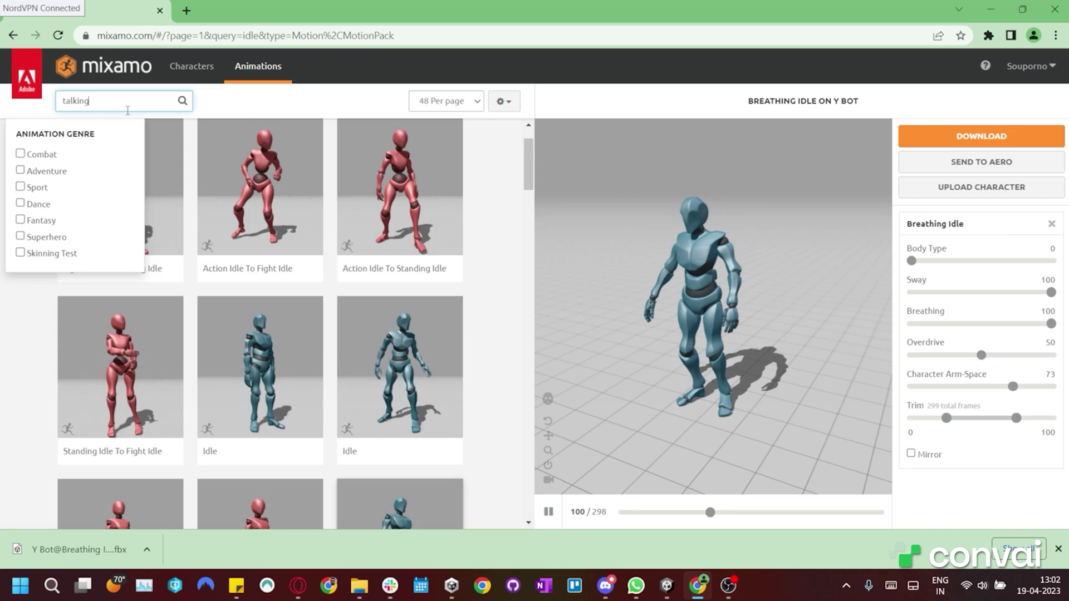
key(Return)
scroll(184, 313, down, 6)
click(449, 318)
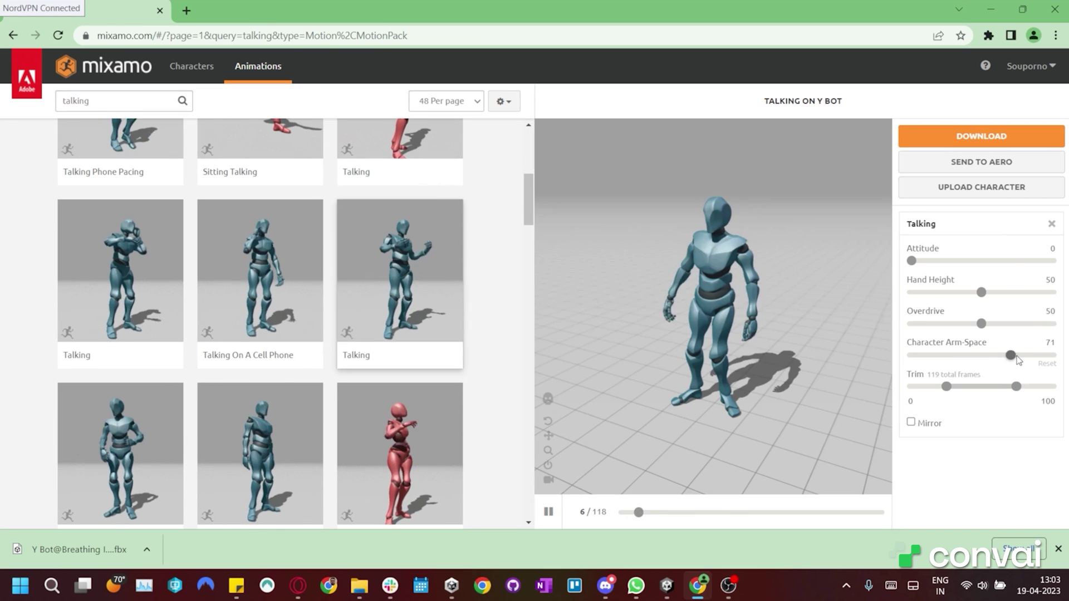
click(981, 135)
click(731, 297)
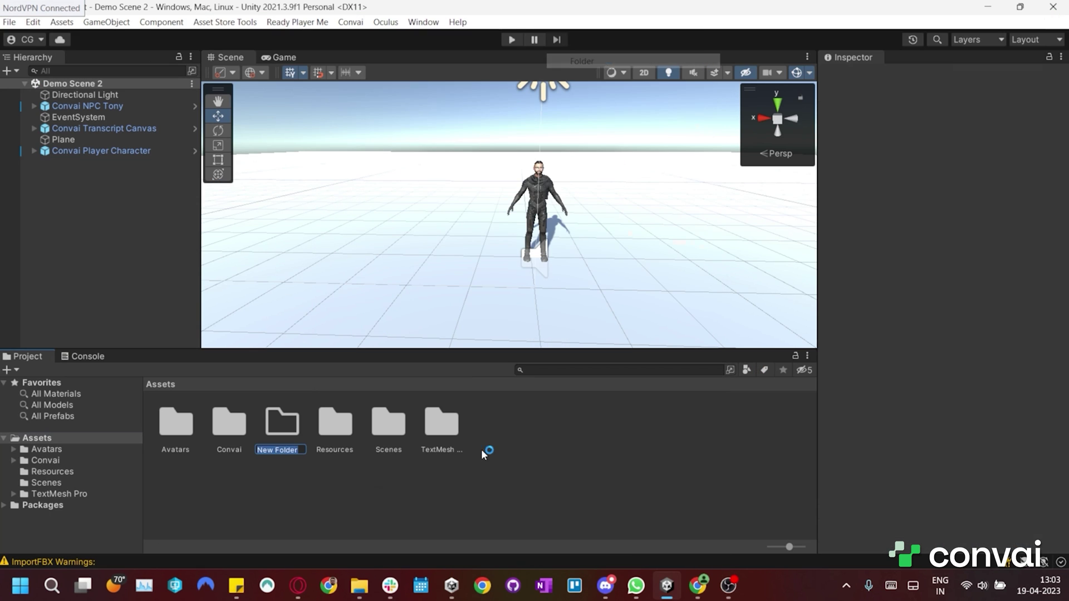
Name the new folder Animations, then add an Animators folder to Assets.
text(Animations)
key(Return)
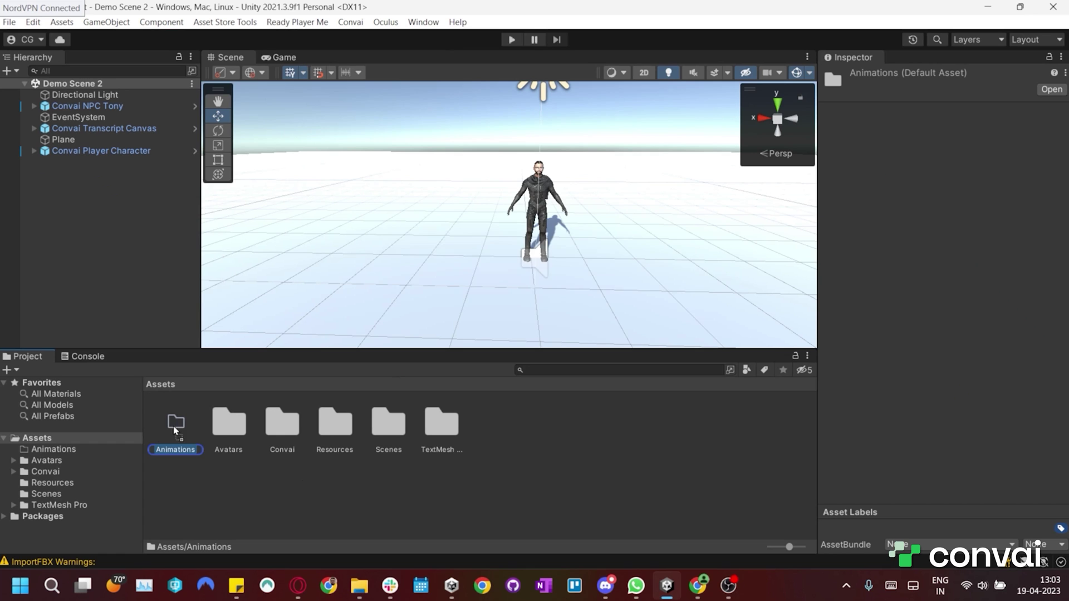
click(53, 446)
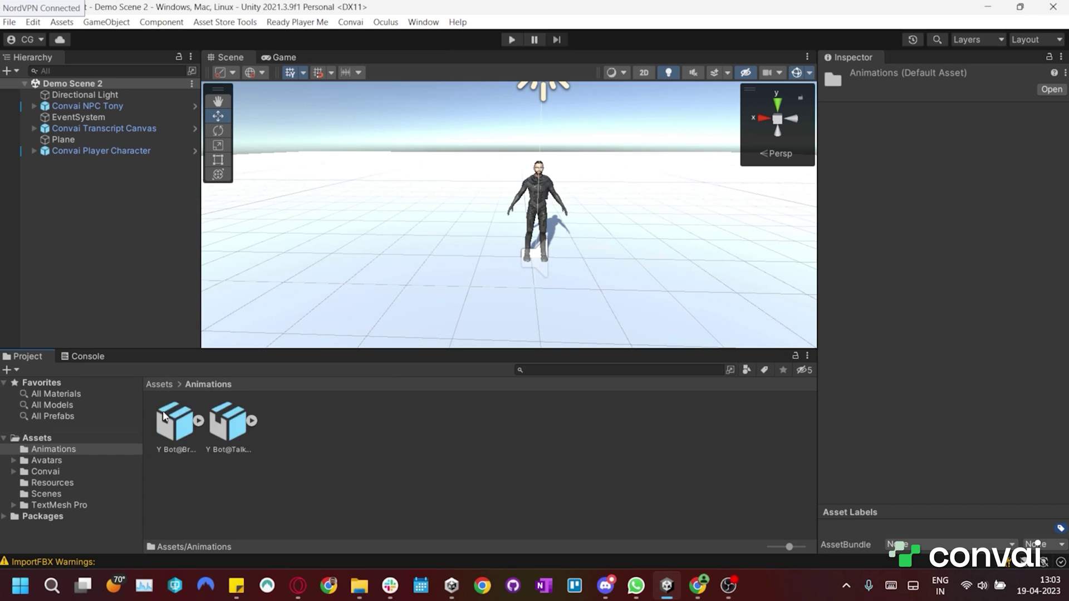
right_click(52, 435)
mouse_move(167, 47)
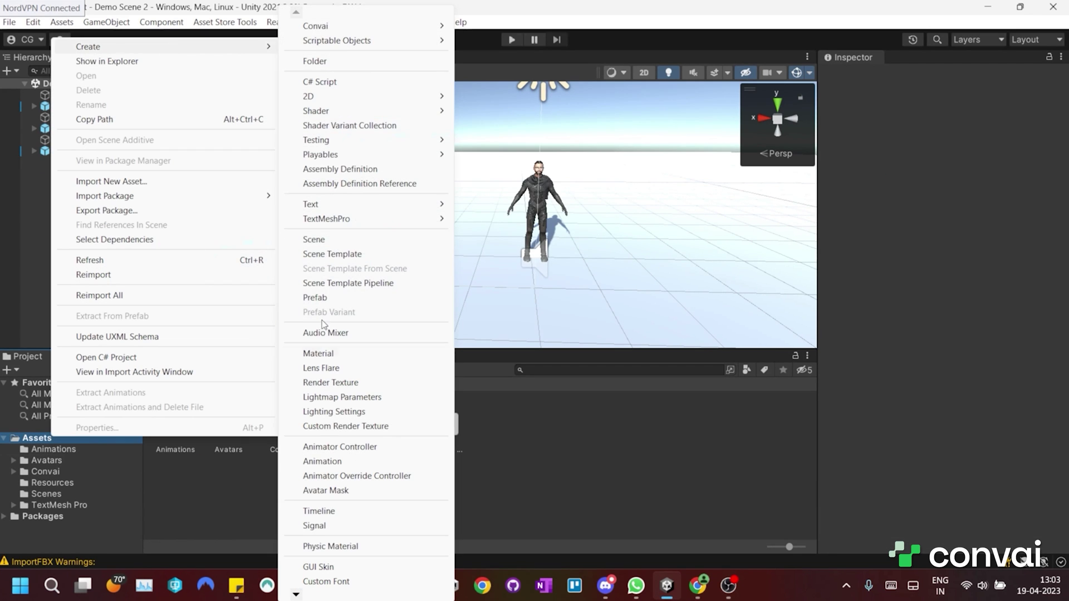
click(314, 61)
text(Animator)
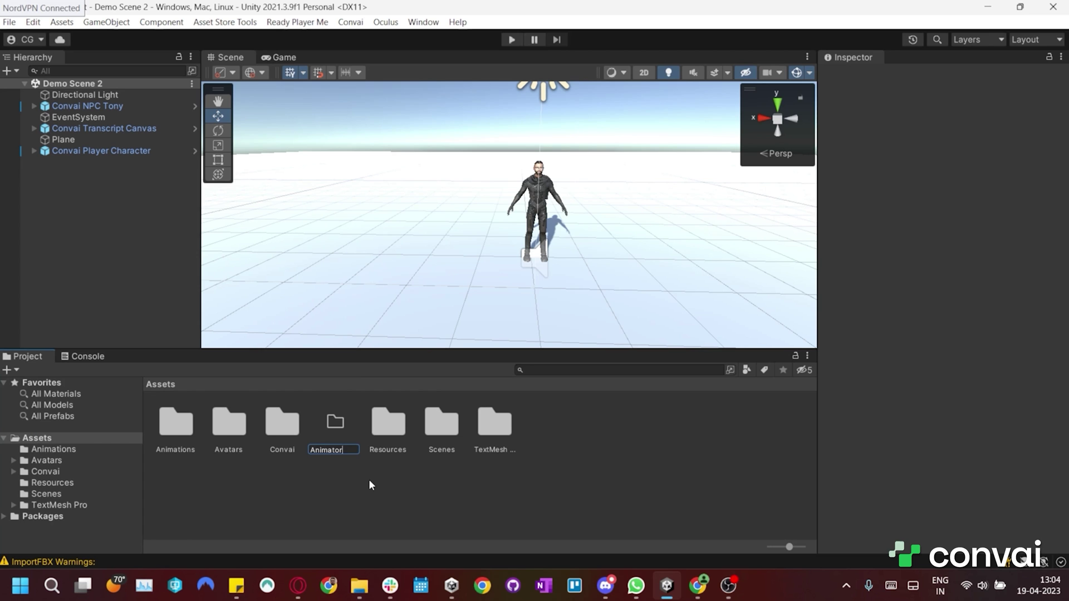
text(s)
key(Return)
Inside Animators, create an Animator Controller named 'Tony Animator Controller'.
right_click(222, 424)
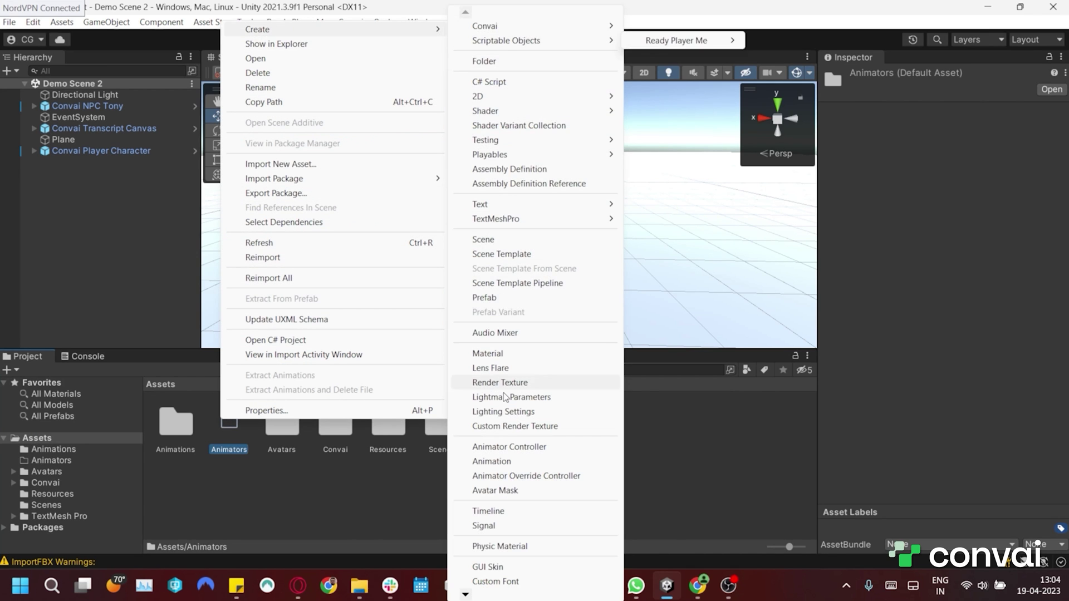
click(124, 461)
right_click(211, 426)
mouse_move(303, 37)
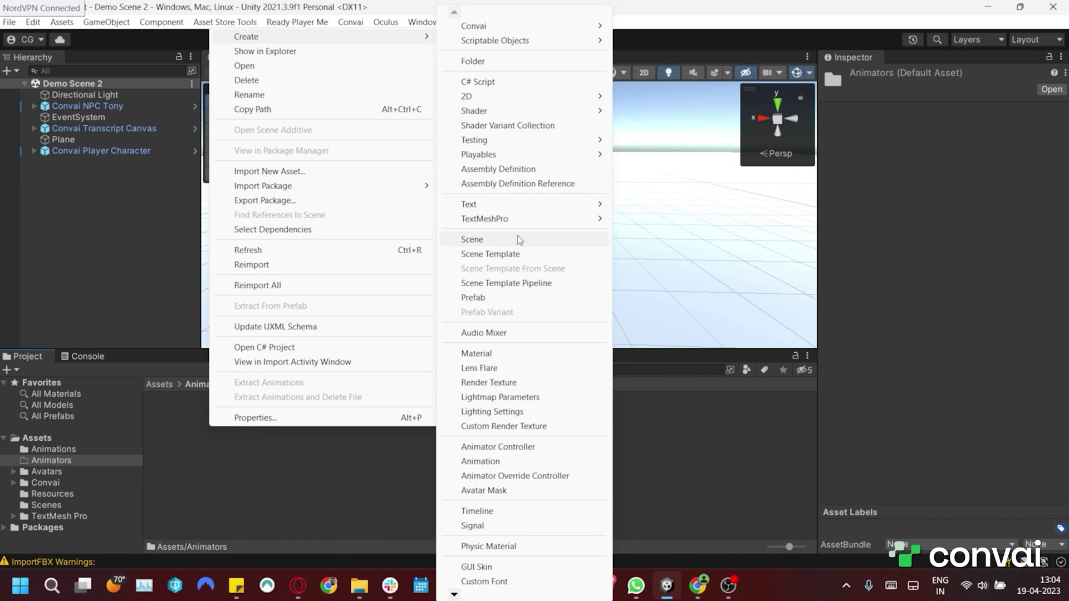
click(518, 425)
text(Tony Animator)
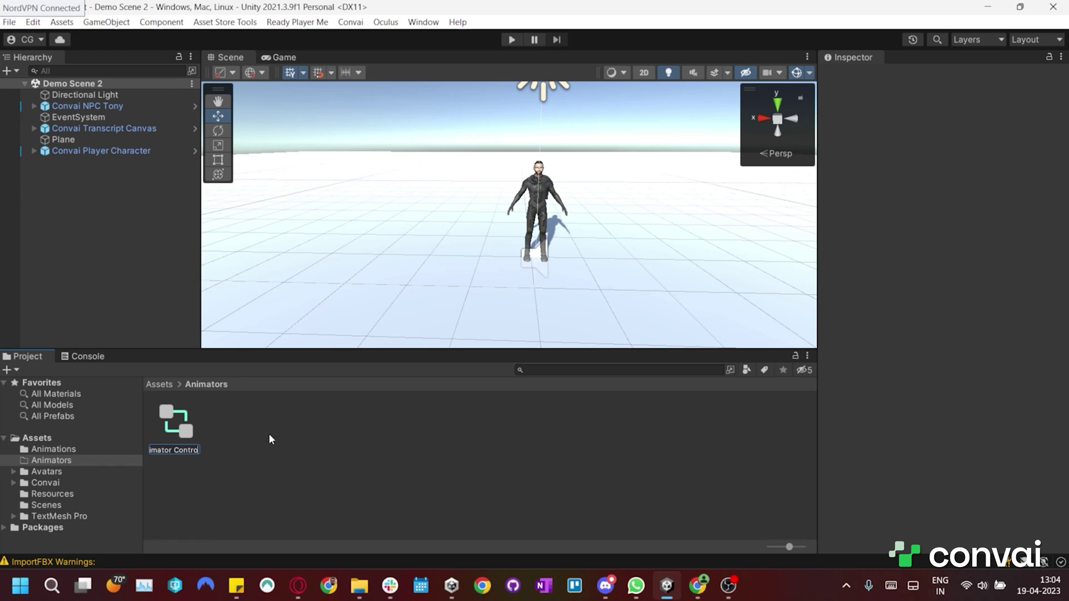
text( Controller)
key(Return)
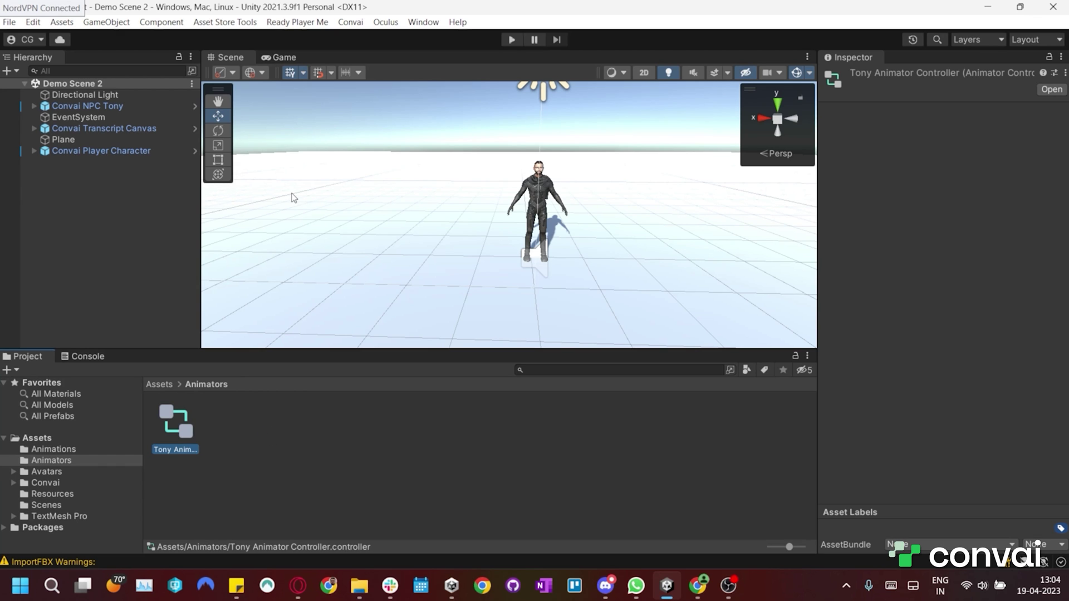
Add the Breathing Idle and Talking clips as states in Tony Animator Controller.
double_click(194, 431)
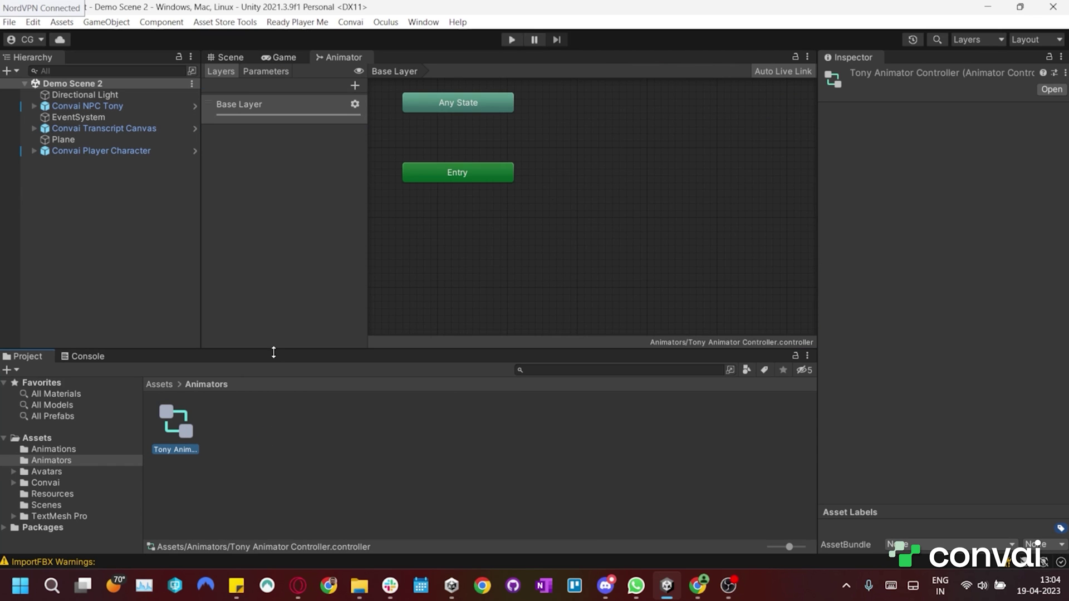
click(51, 449)
click(175, 421)
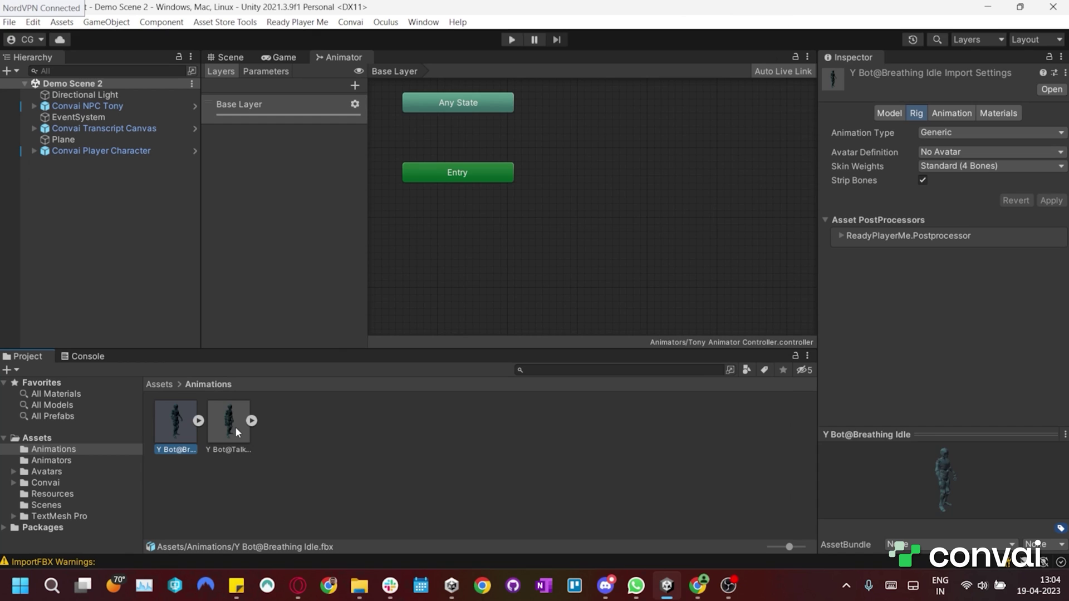
ctrl+click(235, 426)
drag(235, 426, 717, 158)
drag(779, 198, 698, 243)
middle_drag(712, 144, 673, 163)
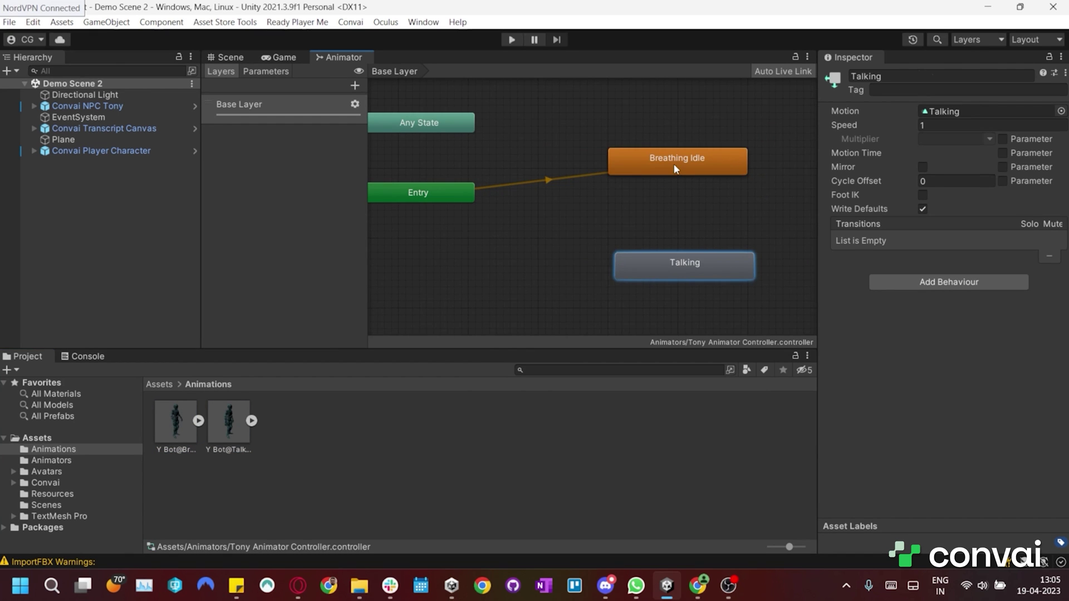
Link Breathing Idle and Talking with transitions in both directions.
right_click(674, 162)
click(702, 167)
click(656, 265)
right_click(707, 262)
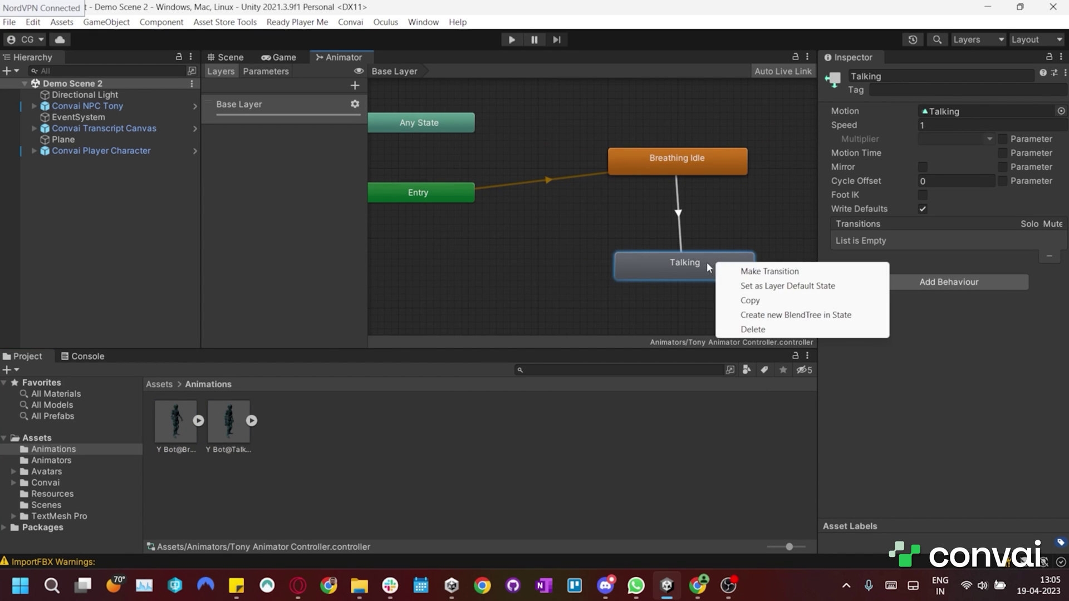
click(726, 269)
click(716, 161)
Add a Bool parameter named 'Talk' to the animator.
click(680, 213)
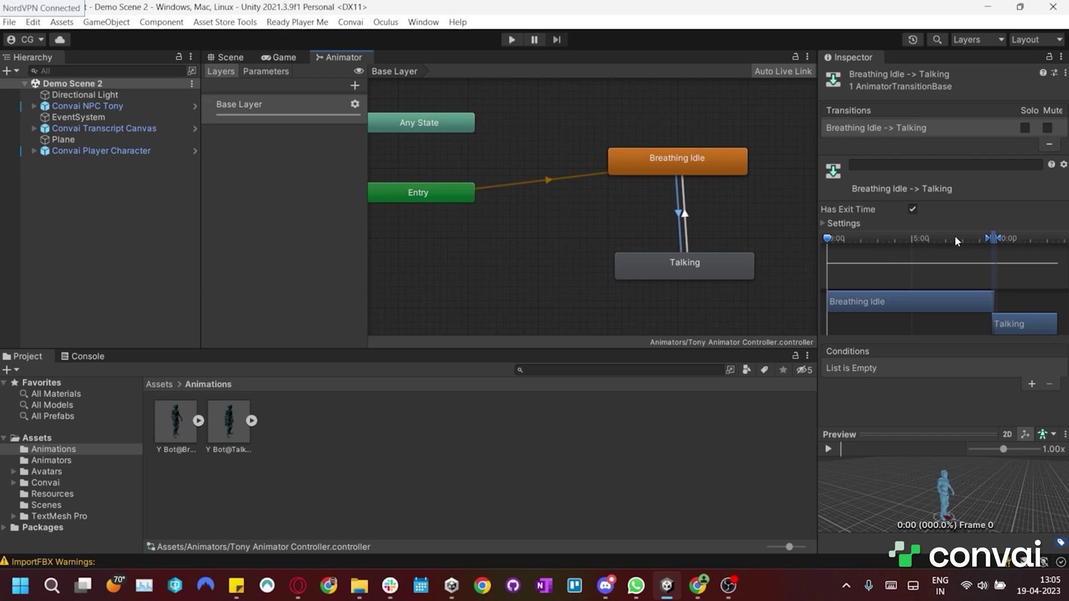
click(355, 85)
click(278, 105)
click(265, 71)
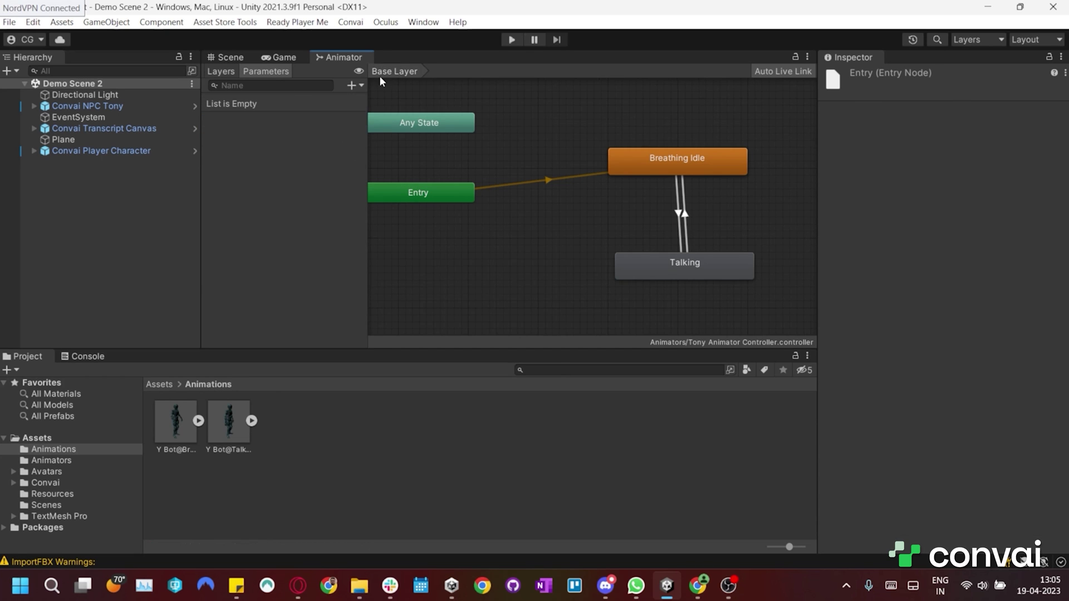
click(354, 85)
click(377, 131)
text(Talki)
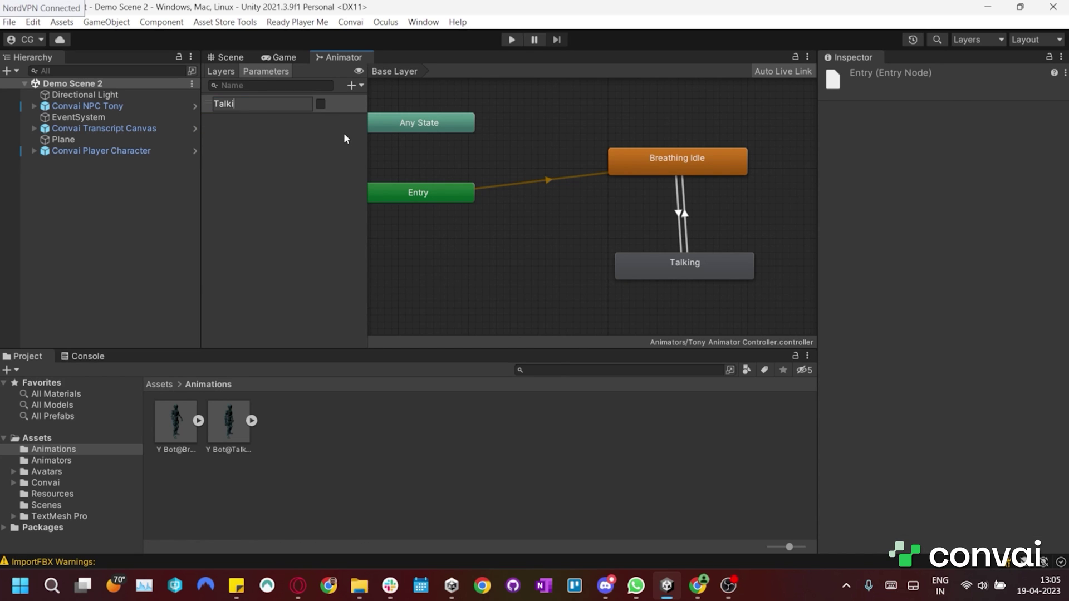
key(Return)
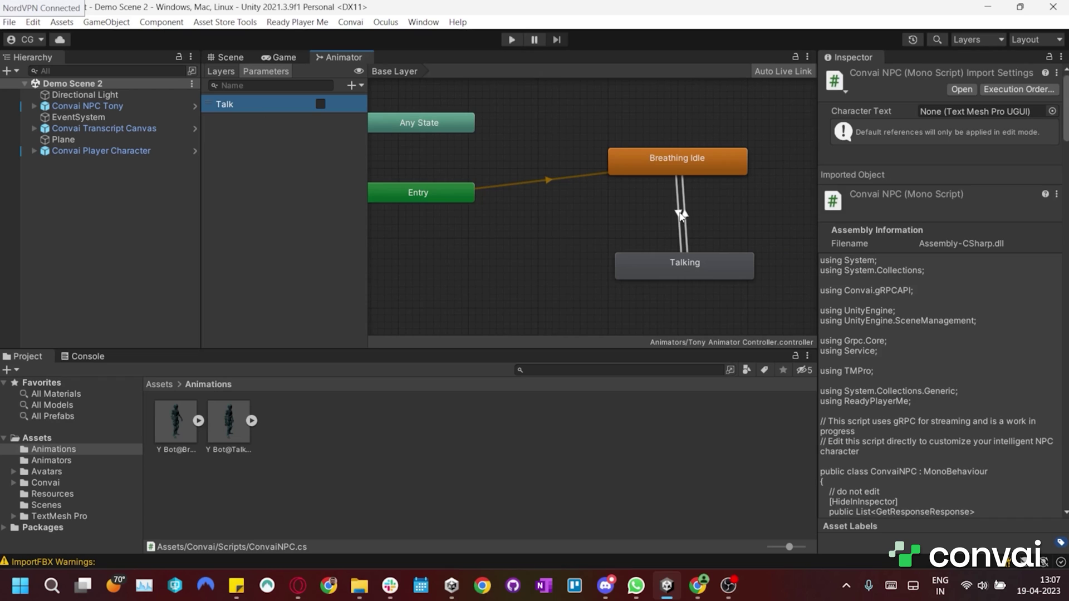
Disable exit time on both transitions, entering Talking on Talk true and returning on false.
click(678, 214)
click(913, 208)
click(1031, 385)
click(685, 234)
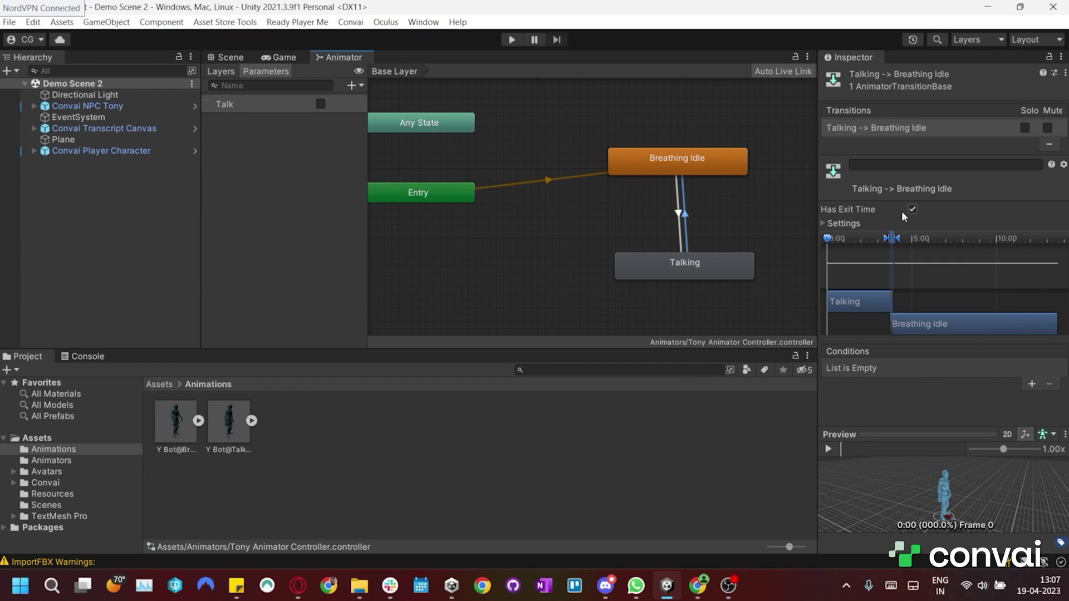
click(913, 209)
click(1031, 384)
click(988, 368)
click(980, 398)
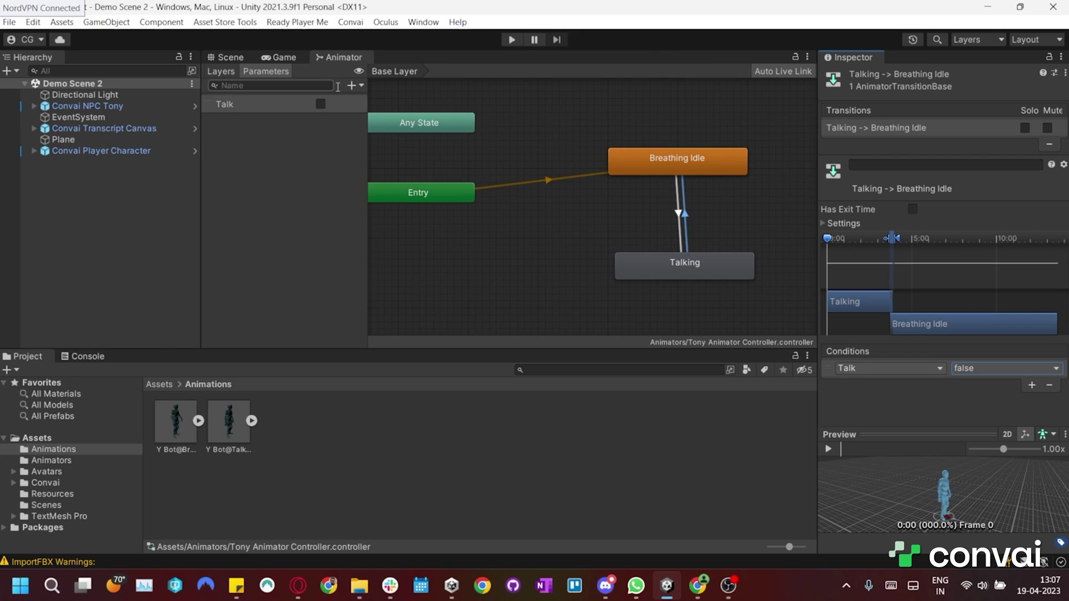
click(248, 58)
click(87, 106)
Assign Tony Animator Controller to Tony's Animator and run a brief play test.
click(1051, 132)
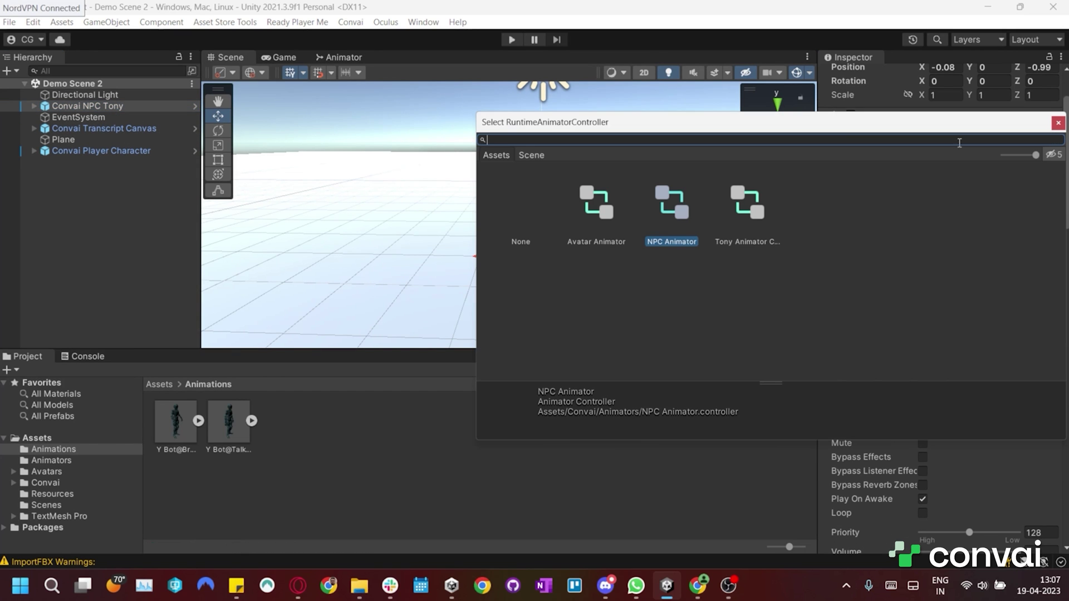
double_click(747, 209)
key(ctrl+p)
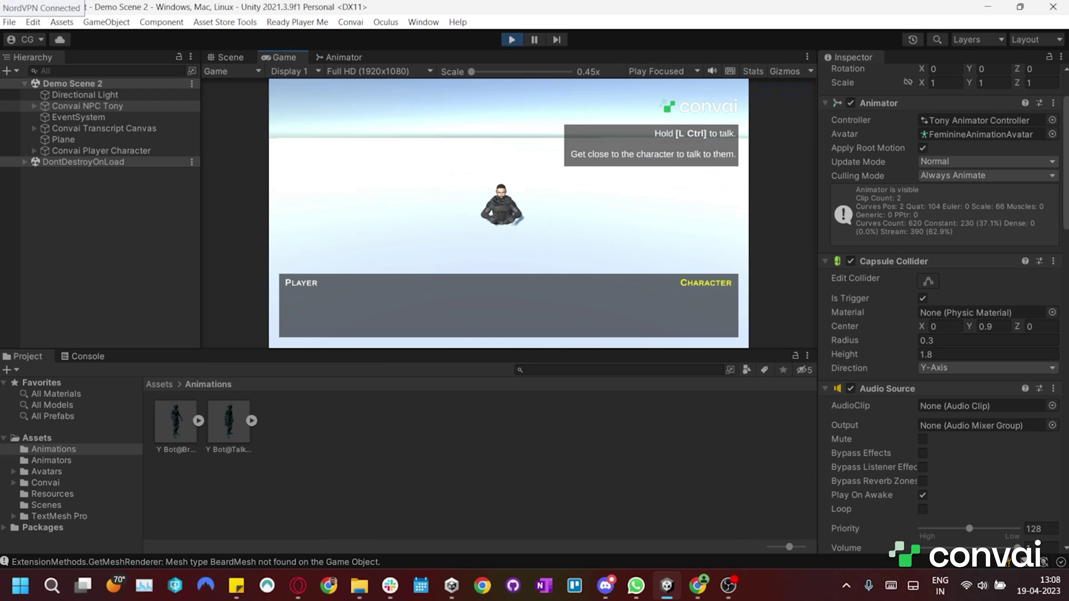
key(ctrl+p)
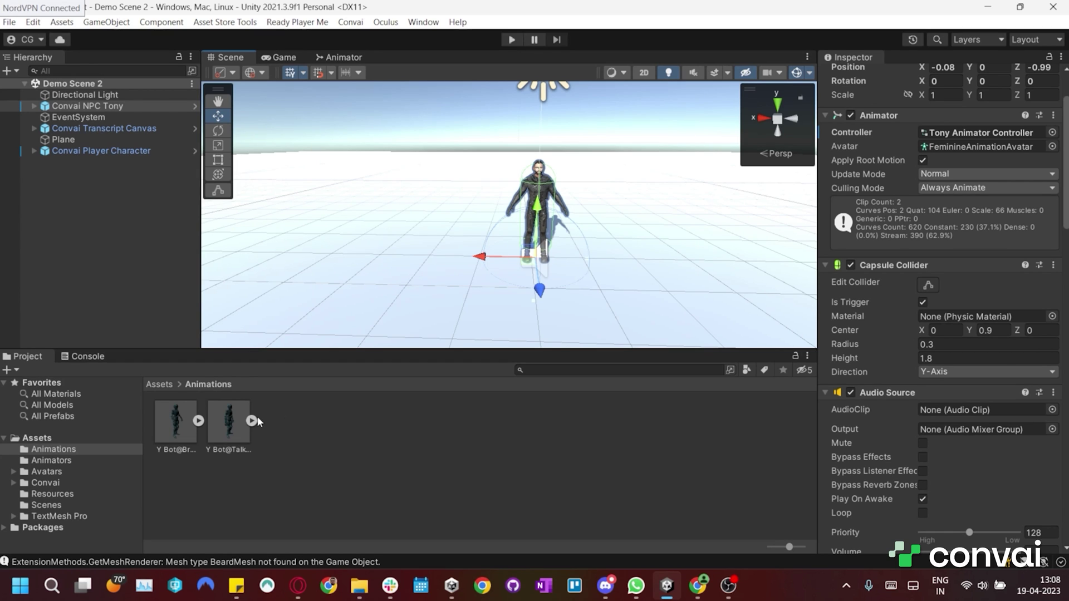
Set the Y Bot@Talking rig to Humanoid and enable Loop Time on Breathing Idle.
click(225, 433)
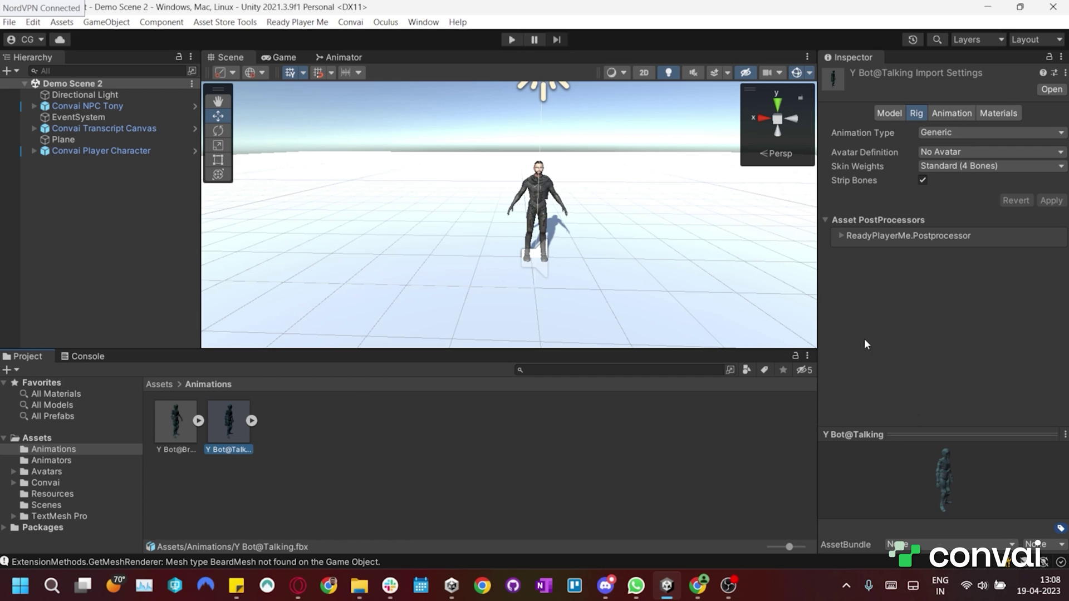
click(963, 134)
click(978, 184)
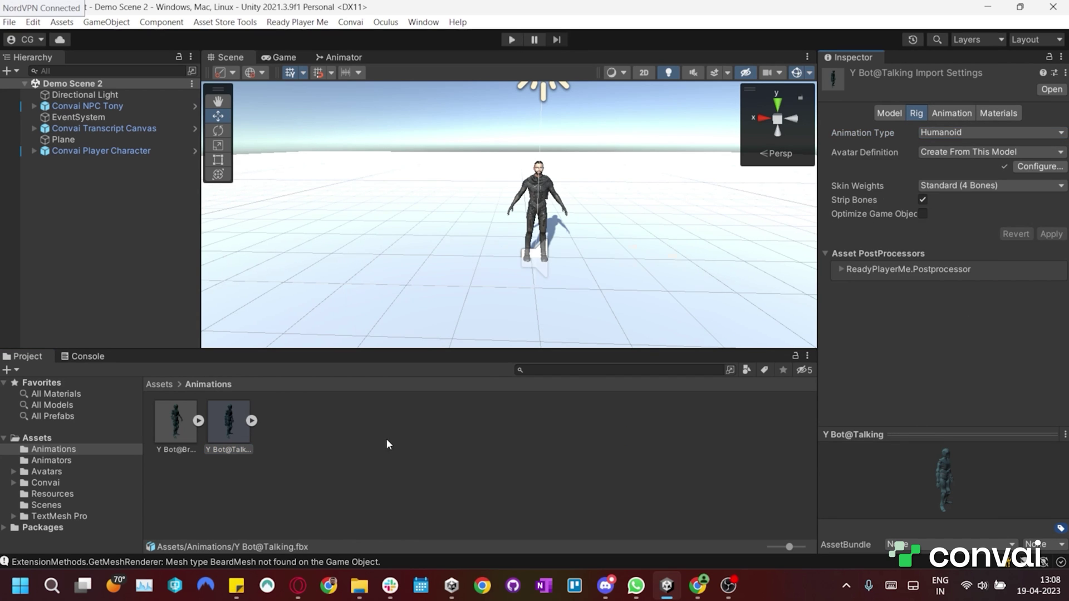
click(165, 437)
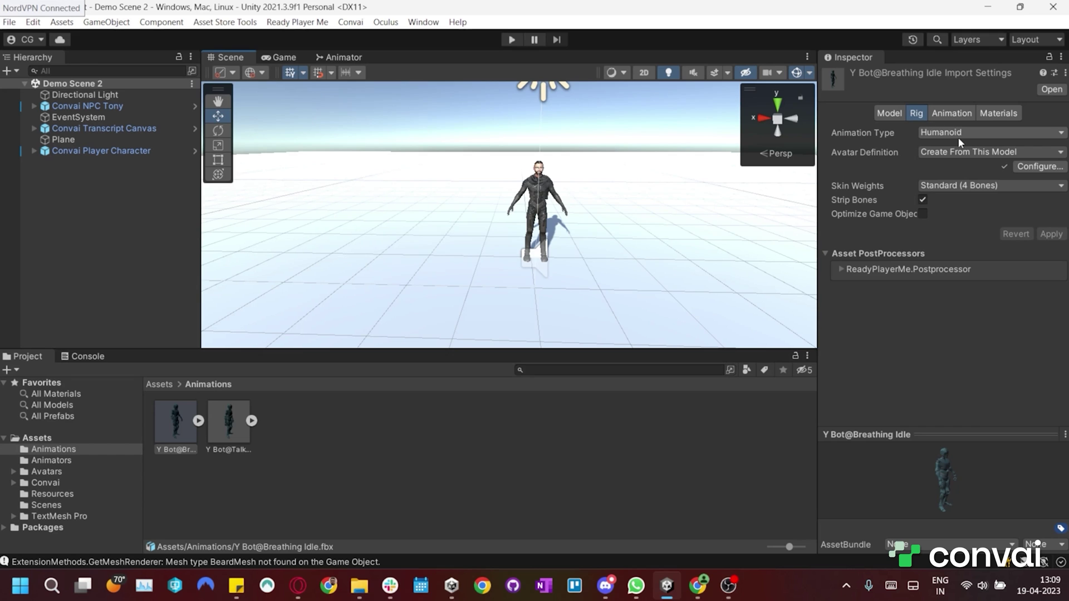
click(966, 114)
scroll(971, 384, down, 3)
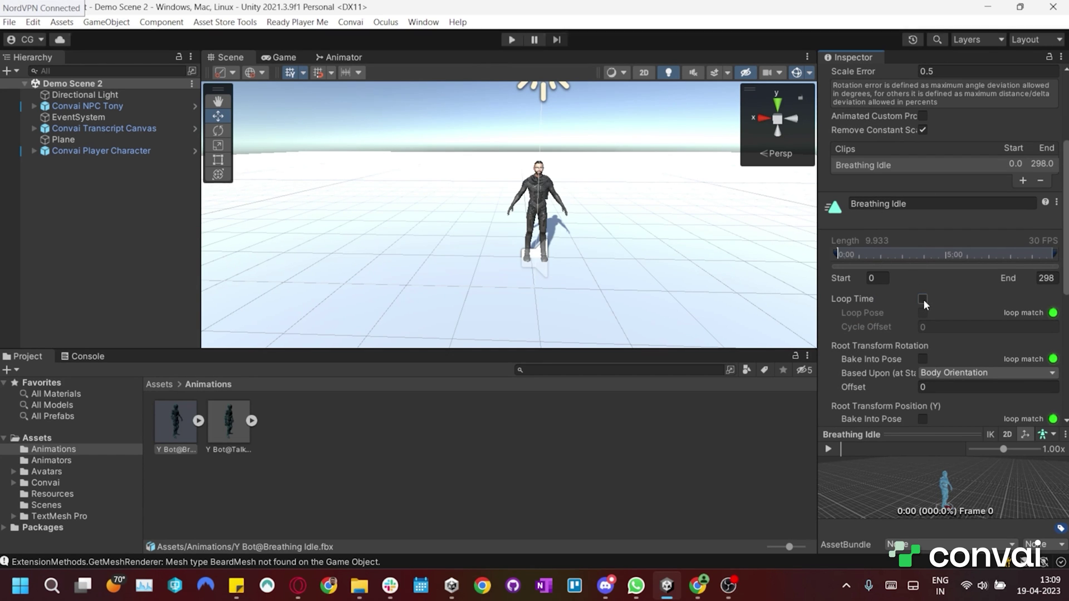
click(923, 299)
Enable Loop Time on the Y Bot@Talking clip and apply the import changes.
scroll(992, 379, down, 5)
click(229, 424)
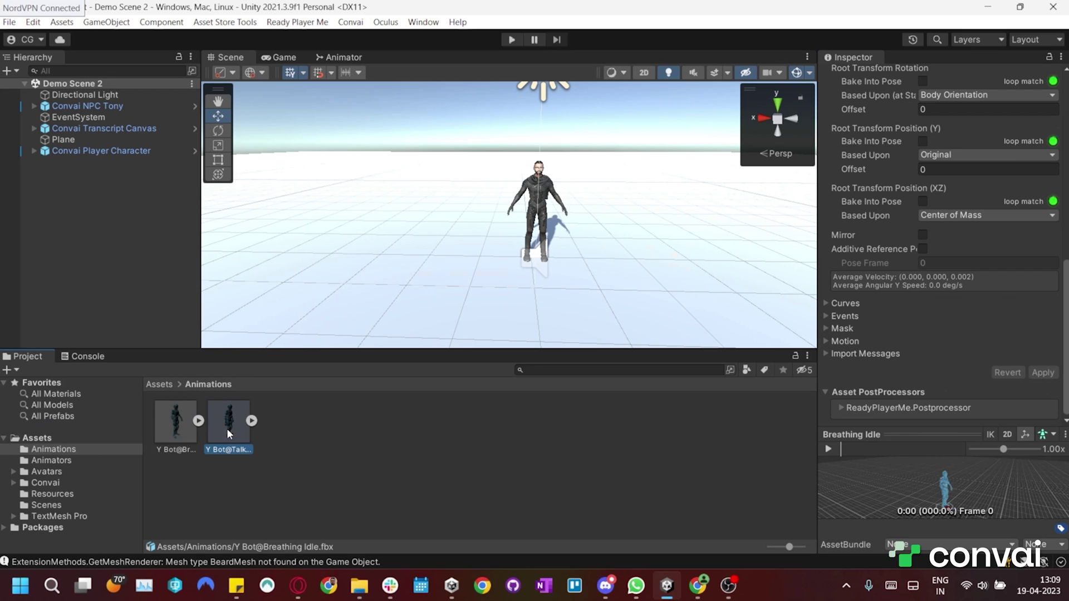
scroll(920, 250, up, 3)
click(920, 250)
scroll(986, 335, down, 3)
click(1042, 373)
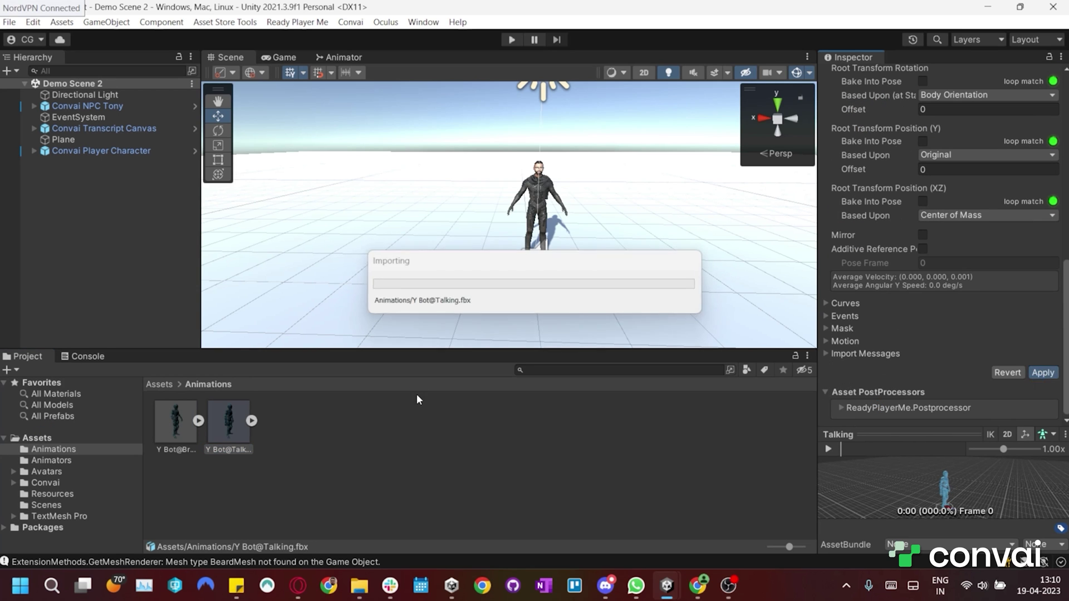
click(506, 40)
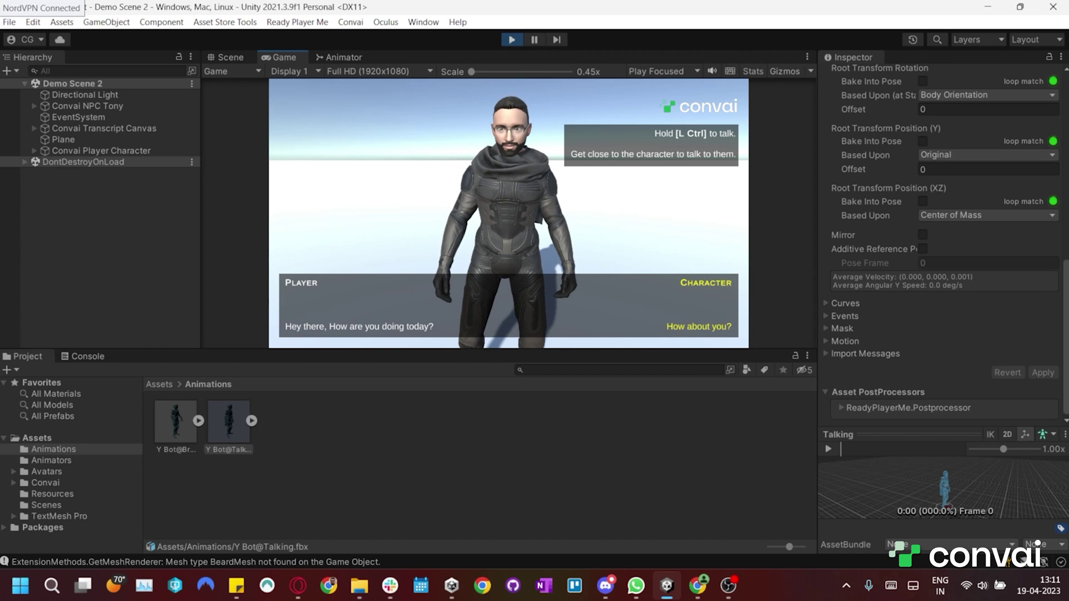
click(511, 40)
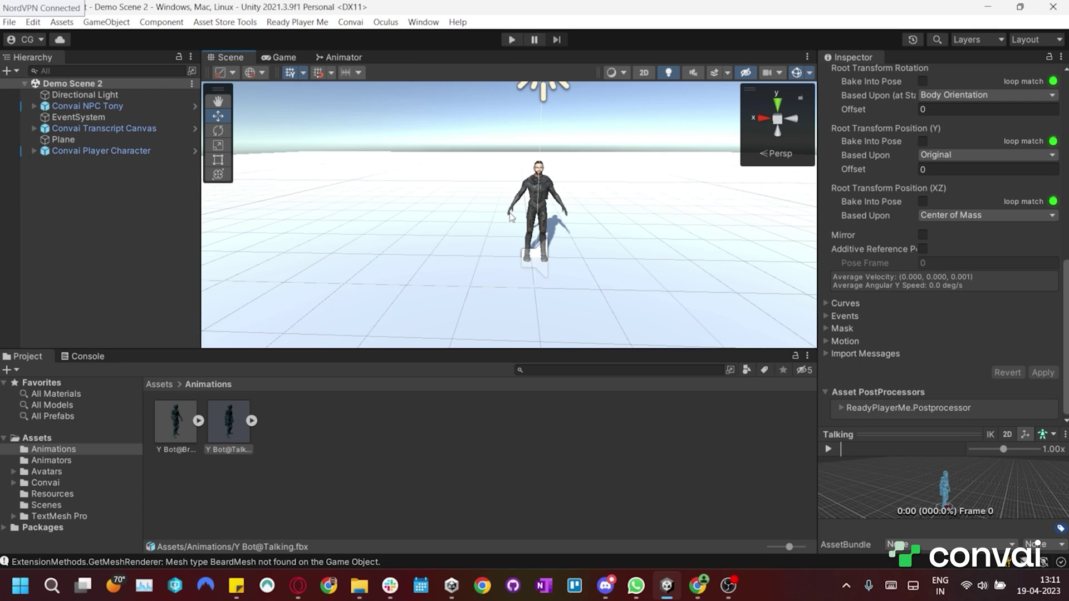